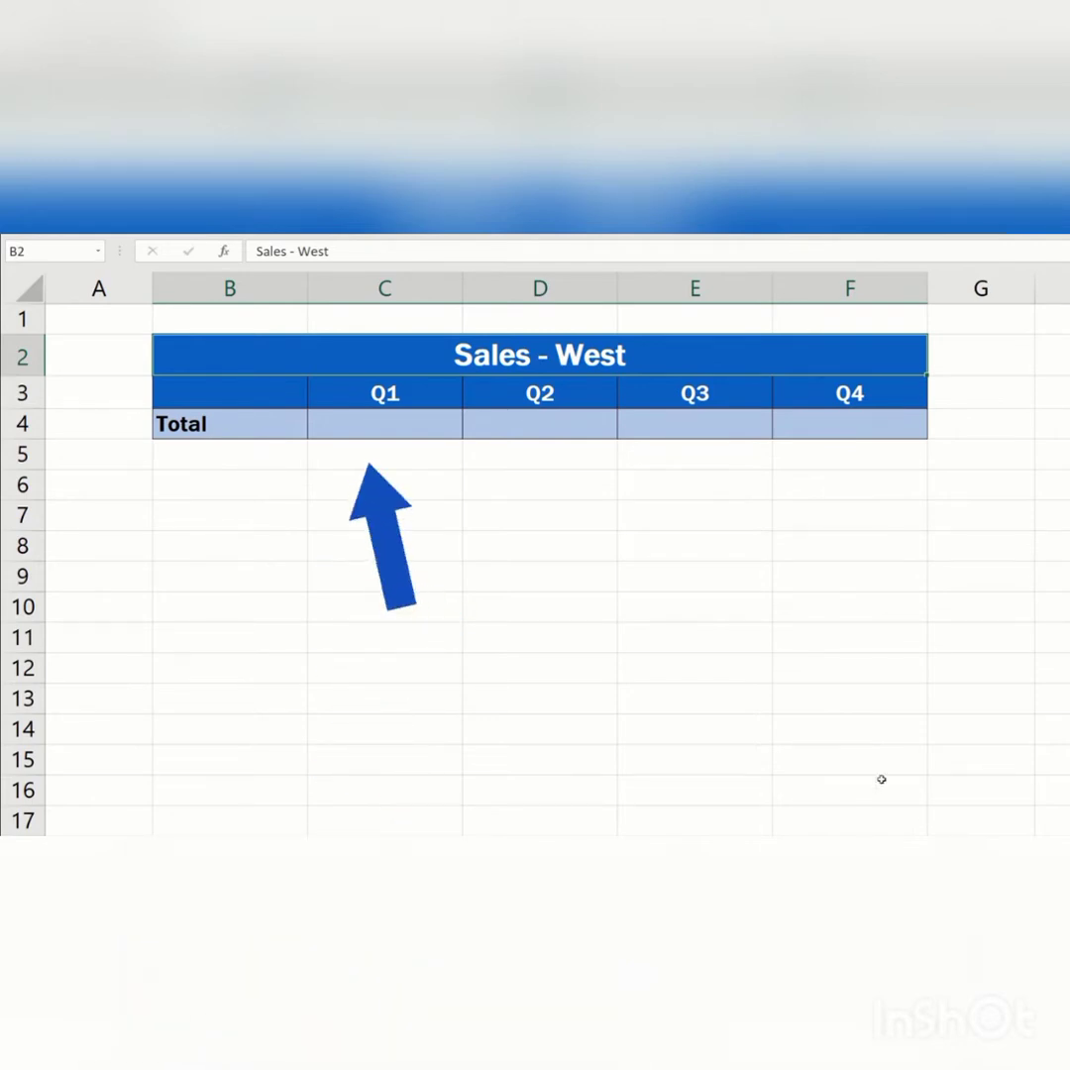
- Link the Q1 total cell on the Totals - West sheet to cell C8 of the Sales - West sheet, then fill it across Q2 to Q4
left_click(411, 423)
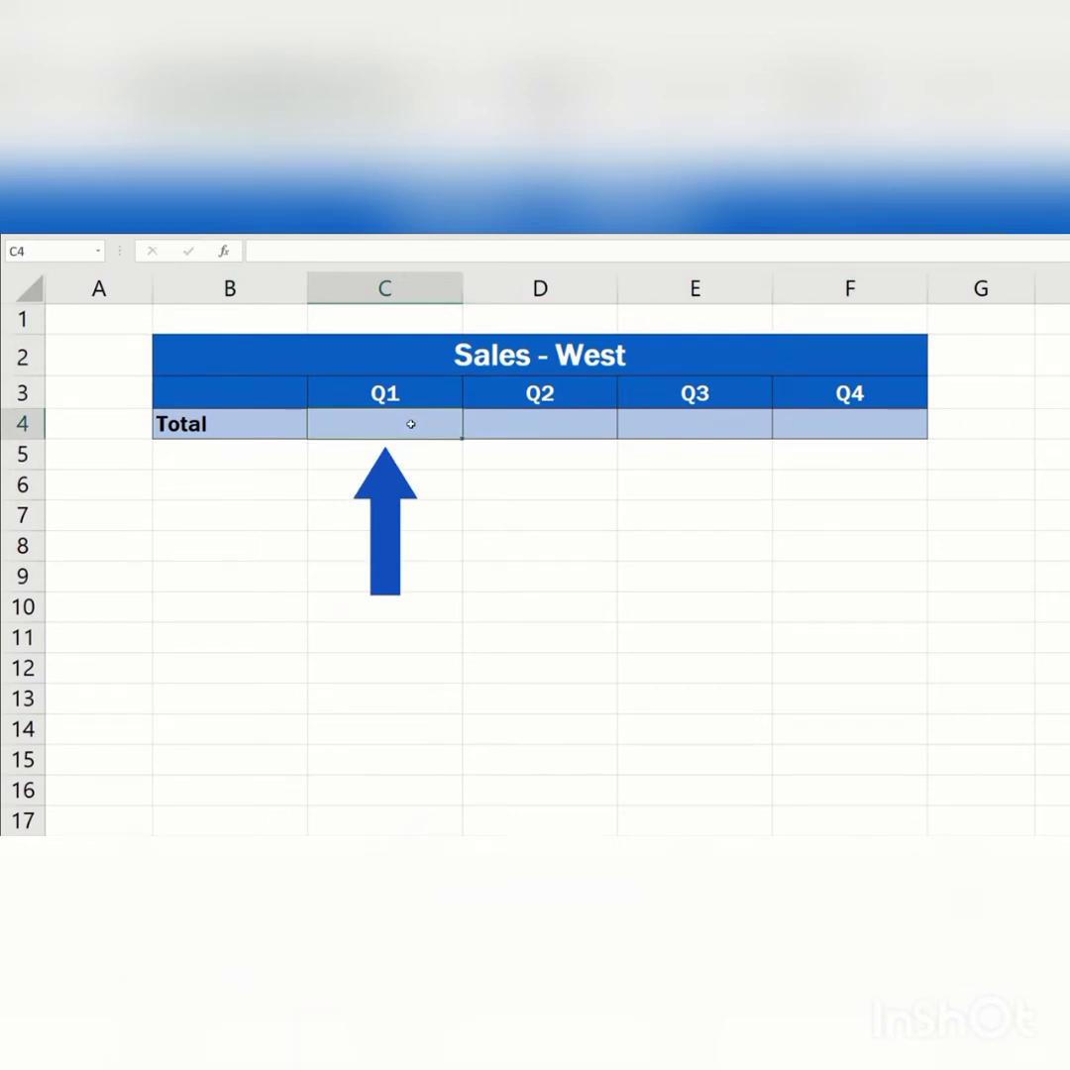
type("=")
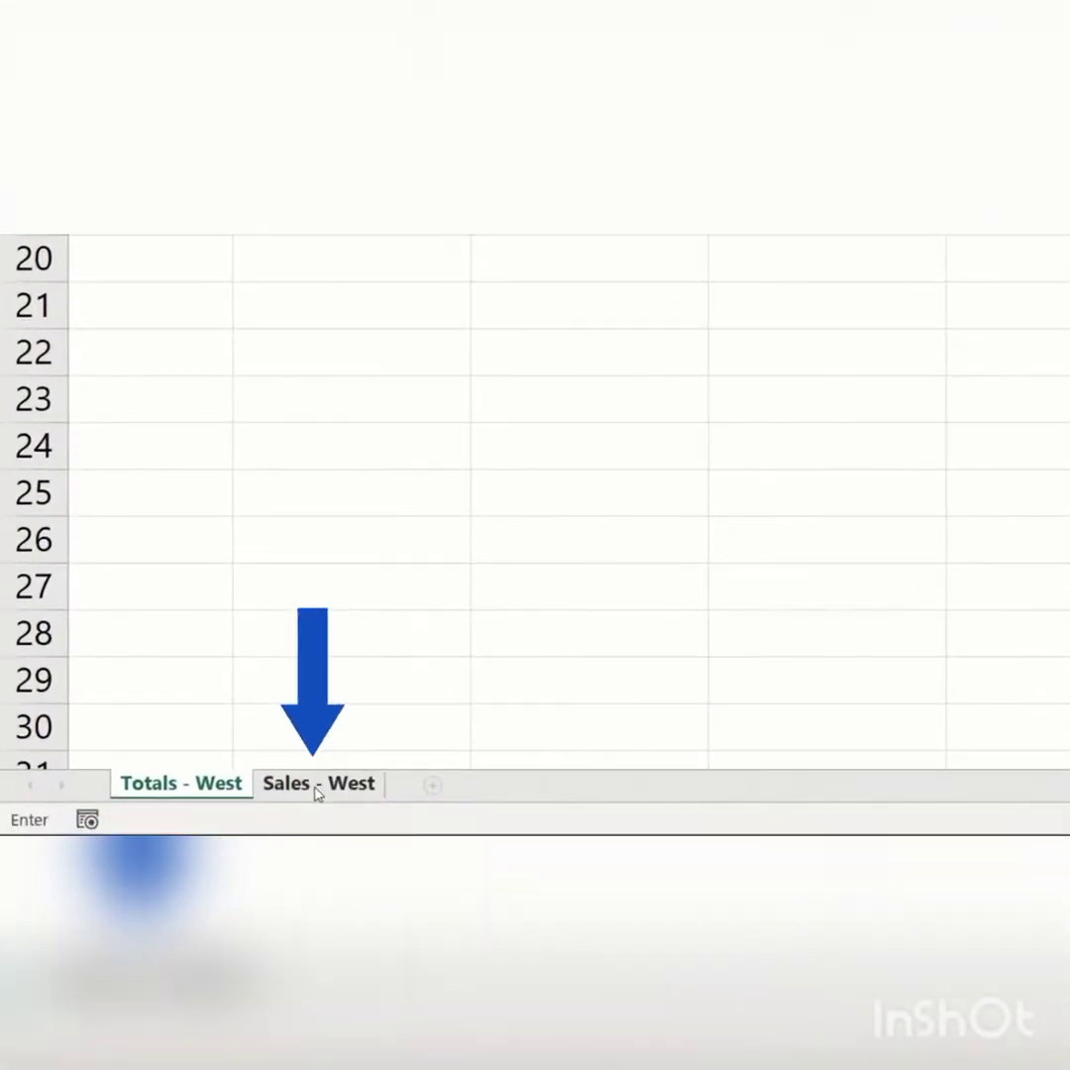
left_click(317, 785)
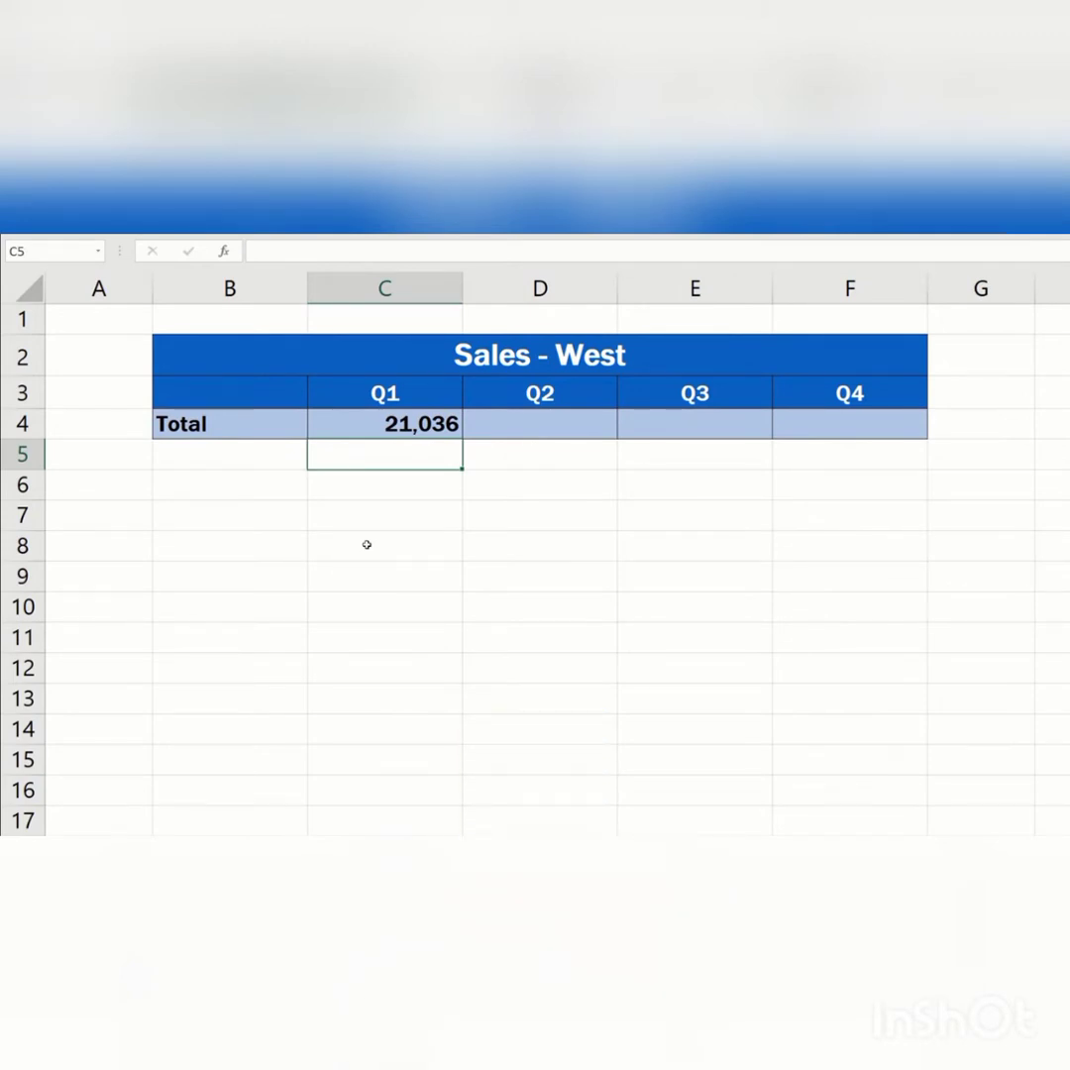
double_click(375, 423)
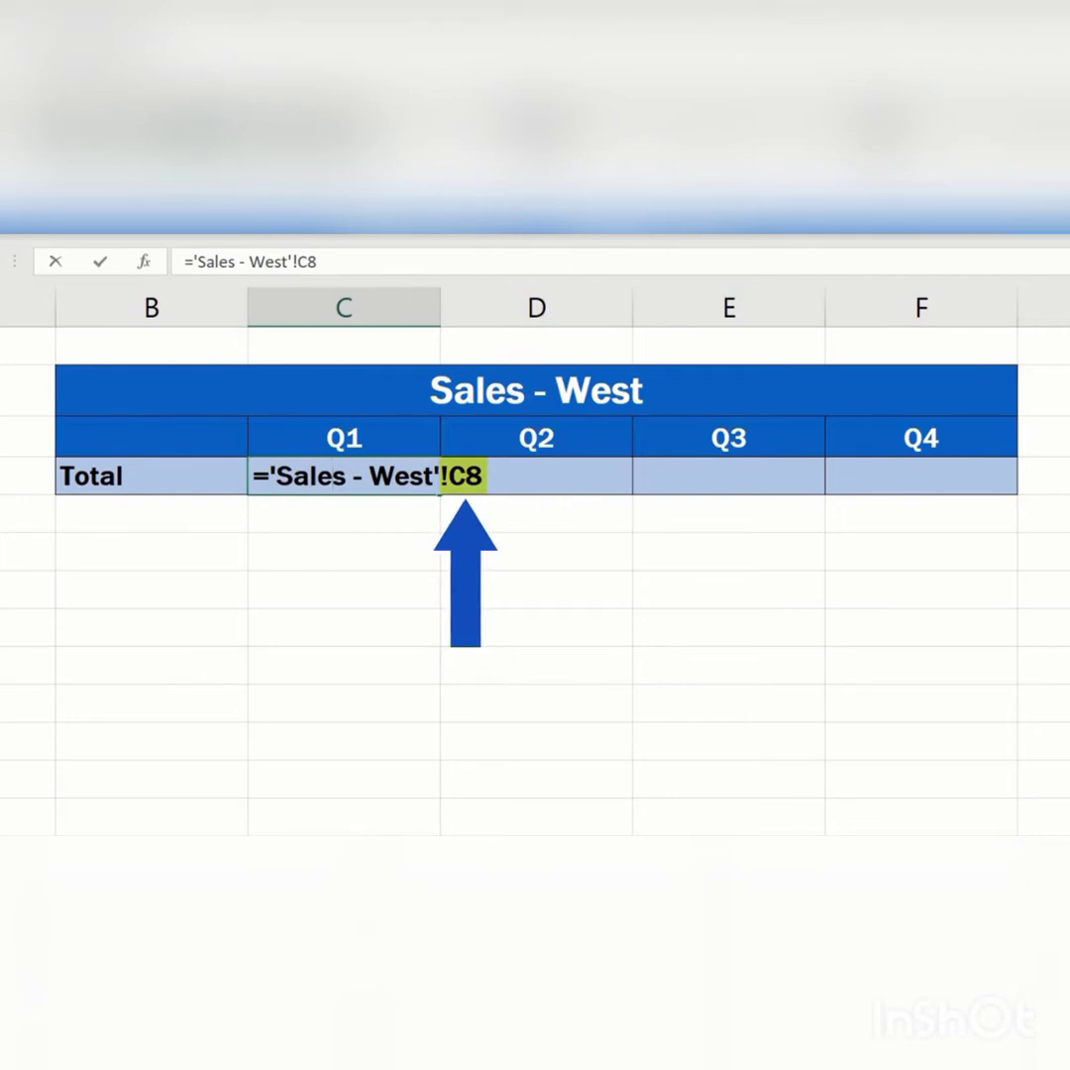
key("Return")
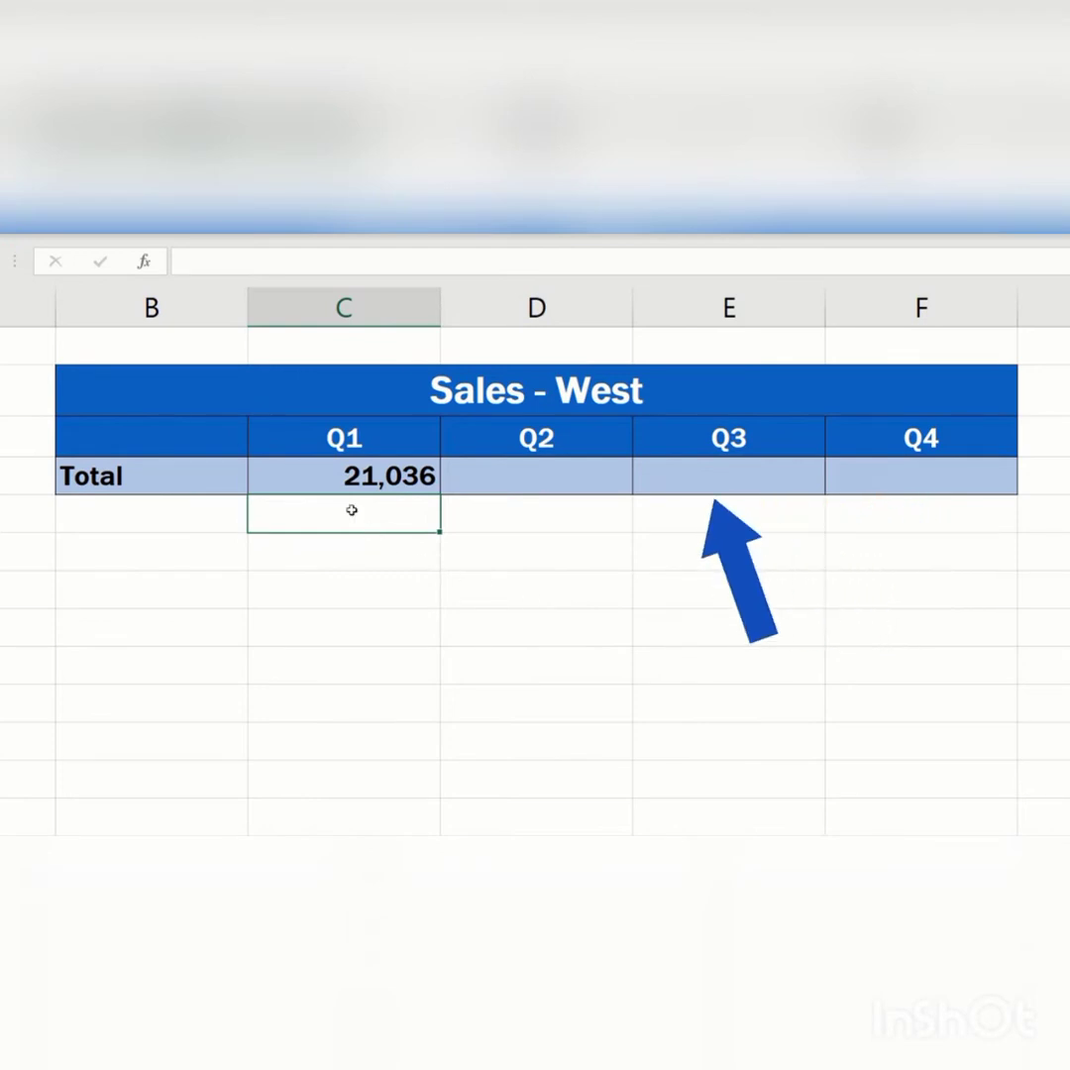
left_click(327, 473)
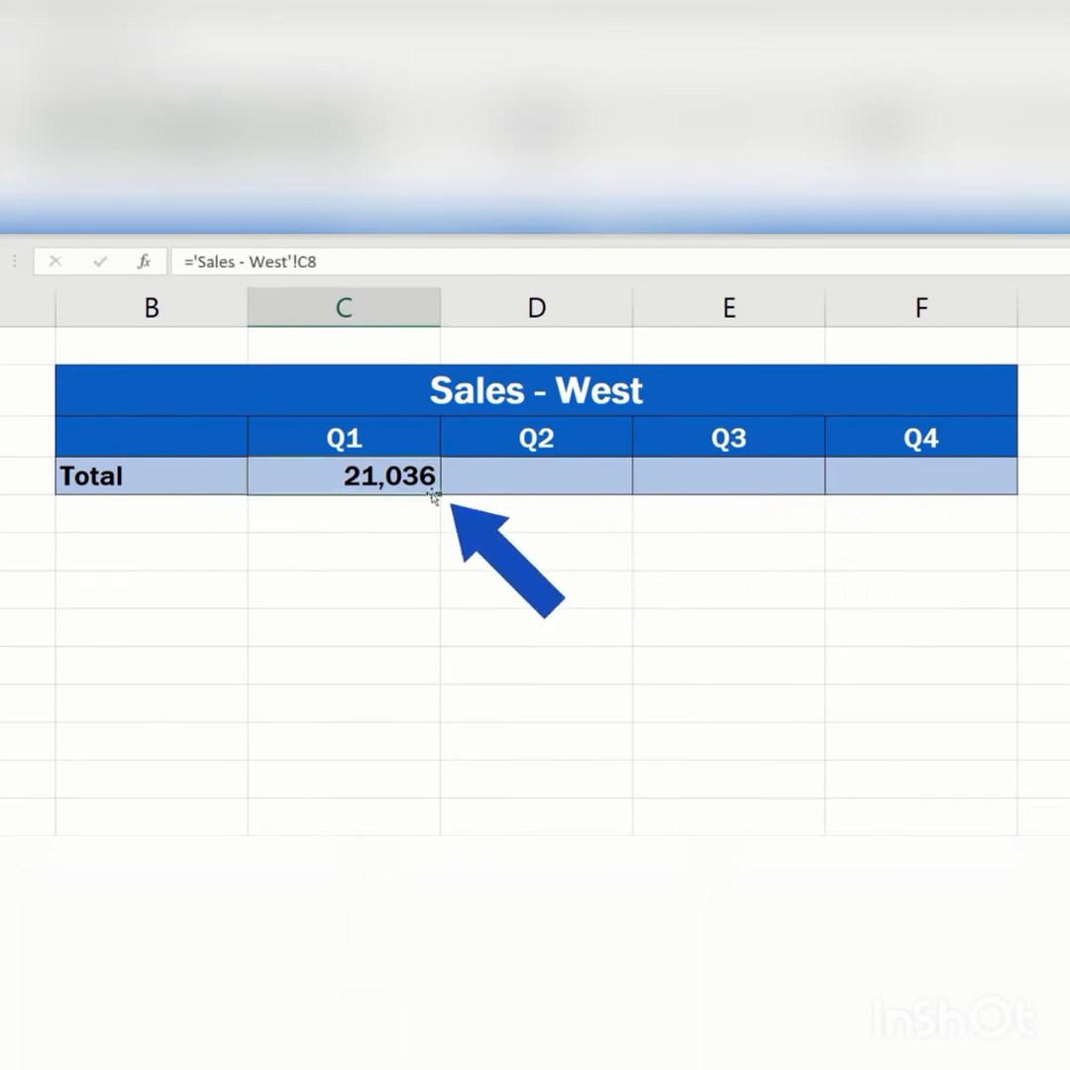
left_click_drag(506, 503, 1010, 485)
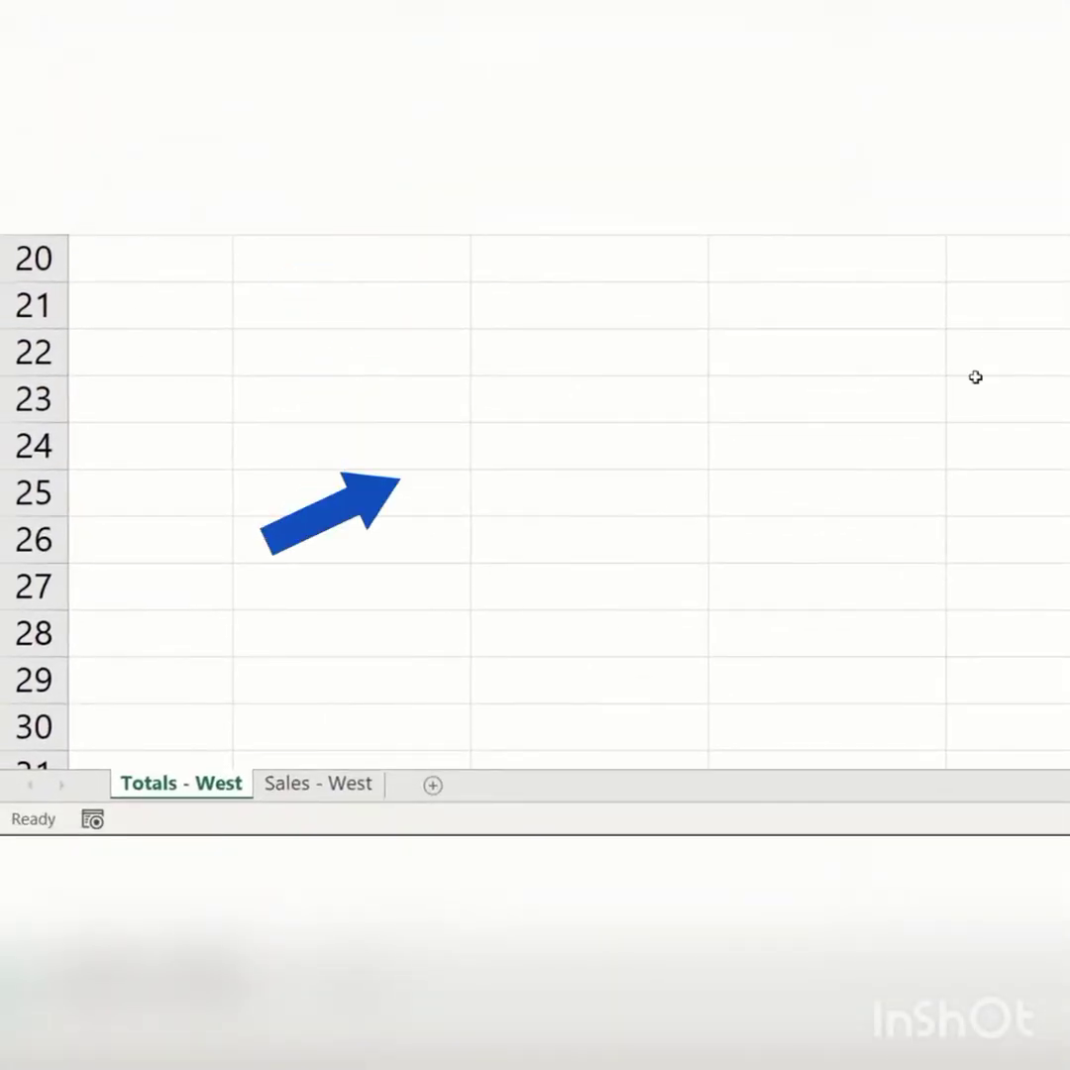
- Change John's Q1 sales on the Sales - West sheet to 7852 and return to the Totals - West sheet
left_click(319, 782)
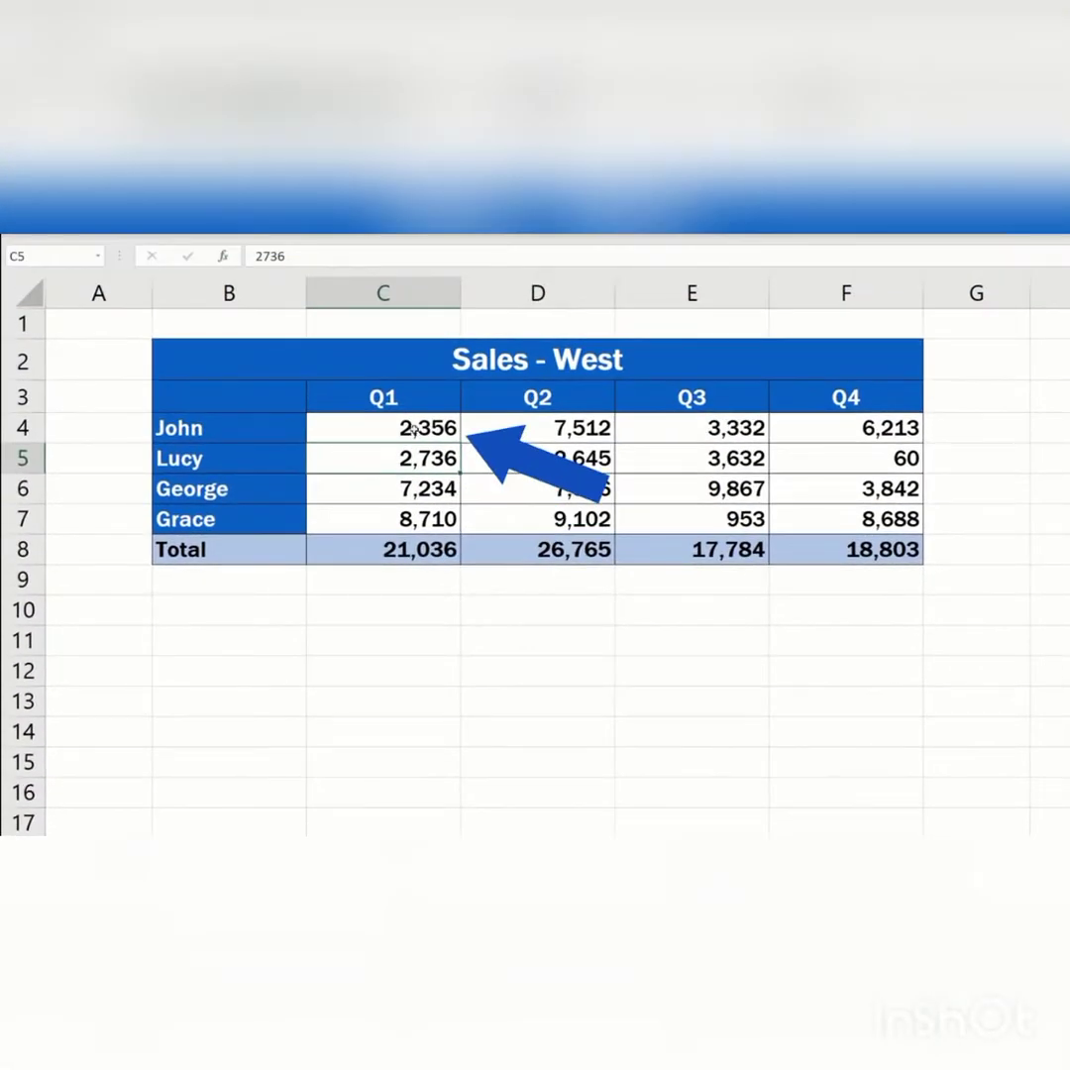
double_click(465, 354)
double_click(474, 355)
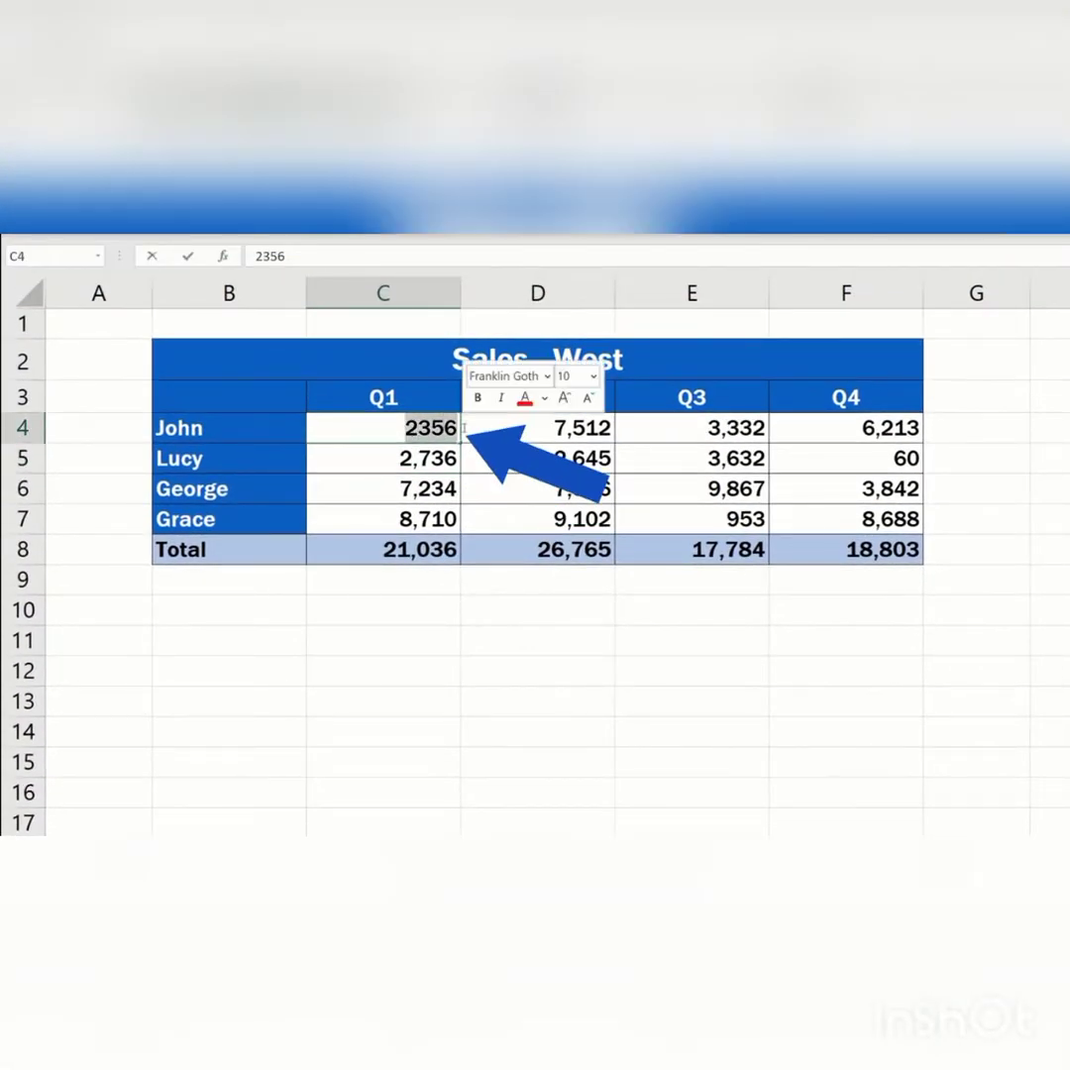
type("7852")
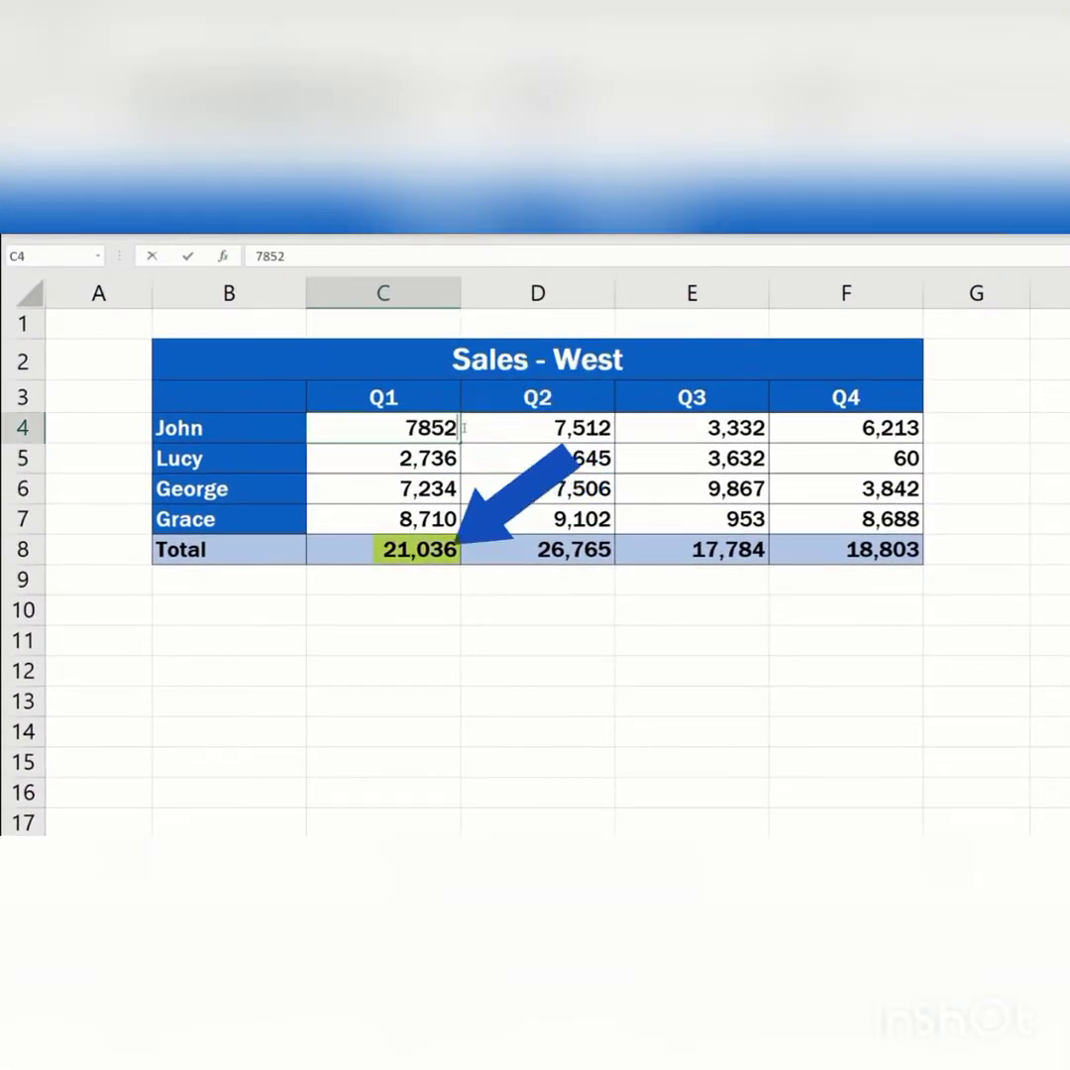
key("Return")
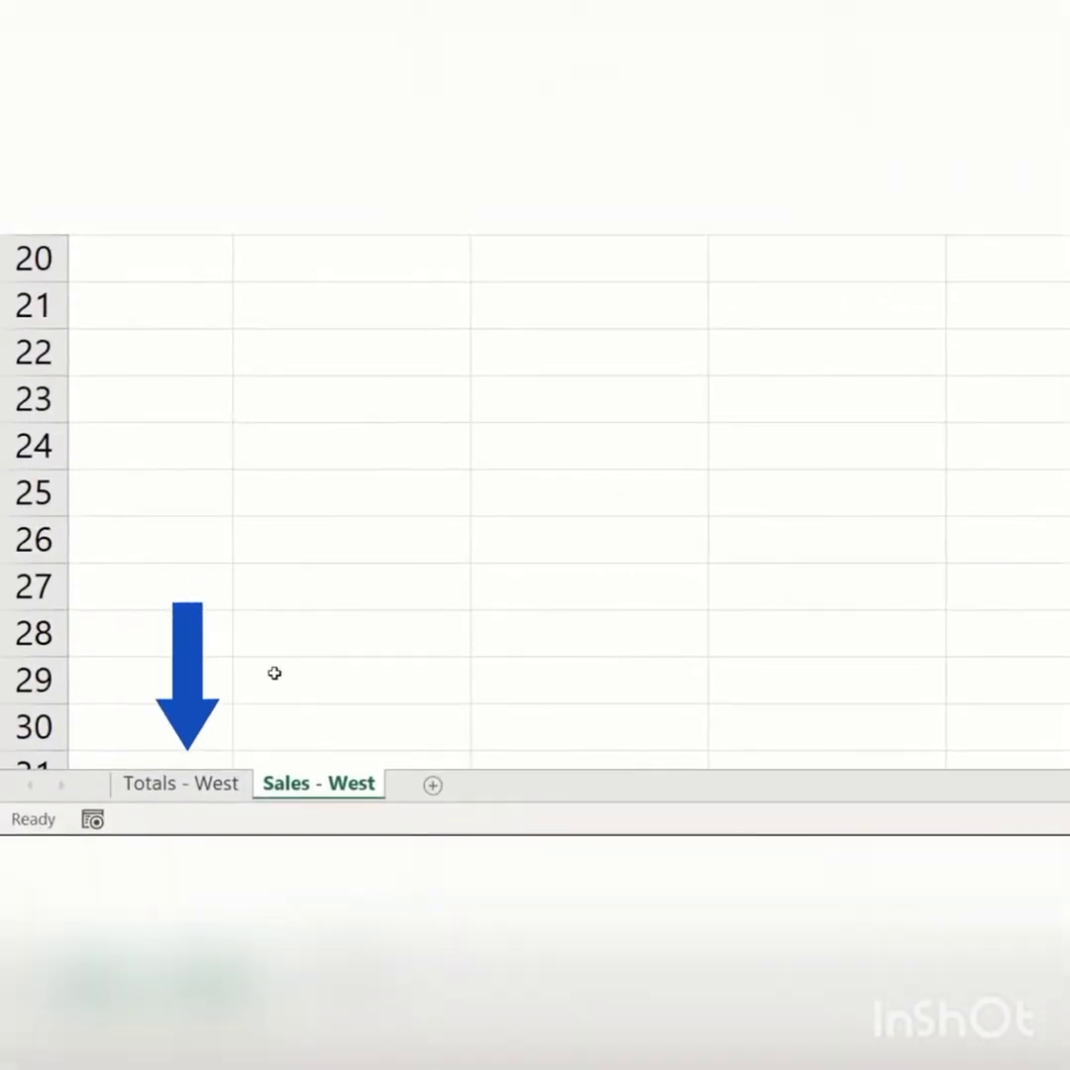
left_click(198, 783)
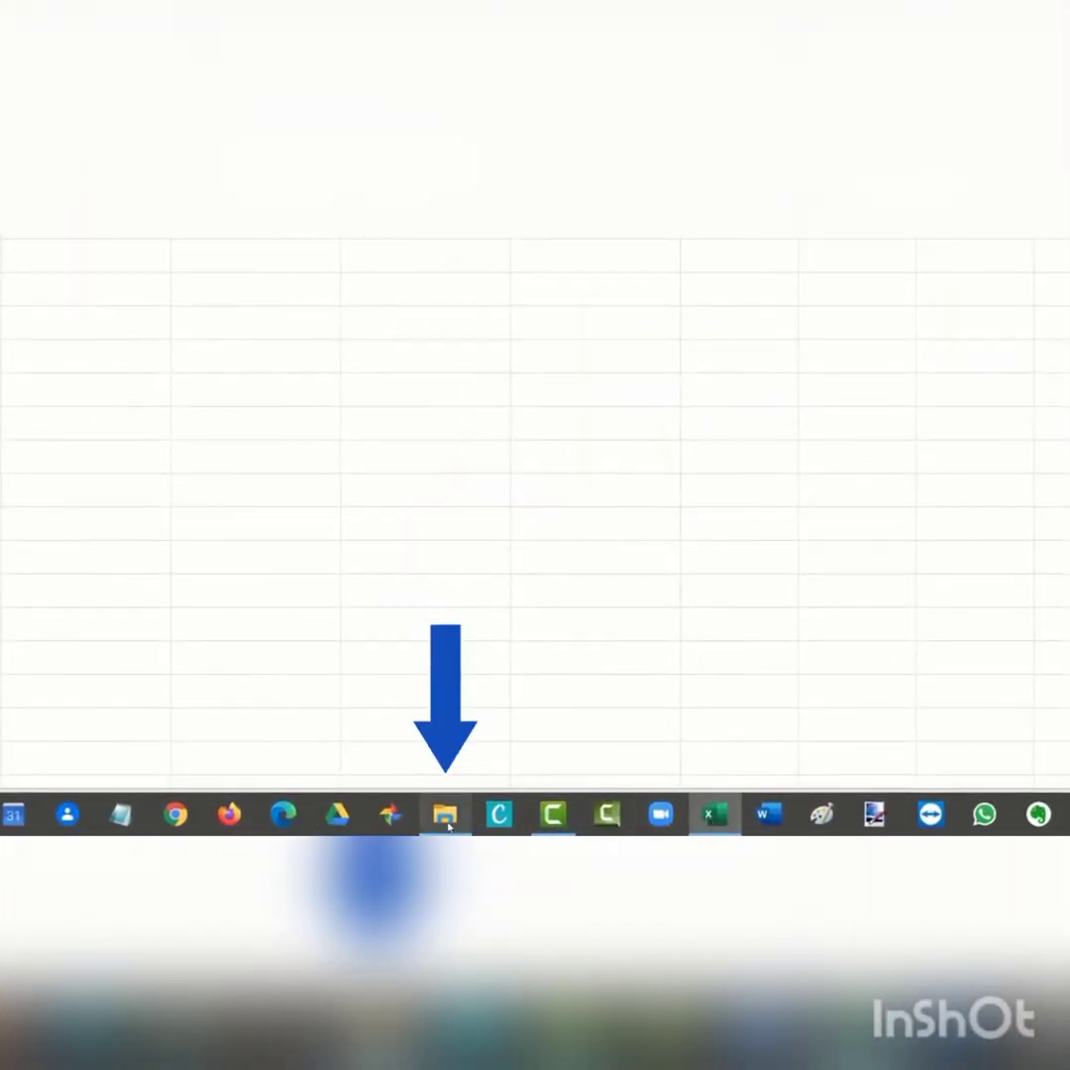
- In File Explorer, open the Sales - East, Sales - Totals and Sales - West workbooks together
left_click(444, 815)
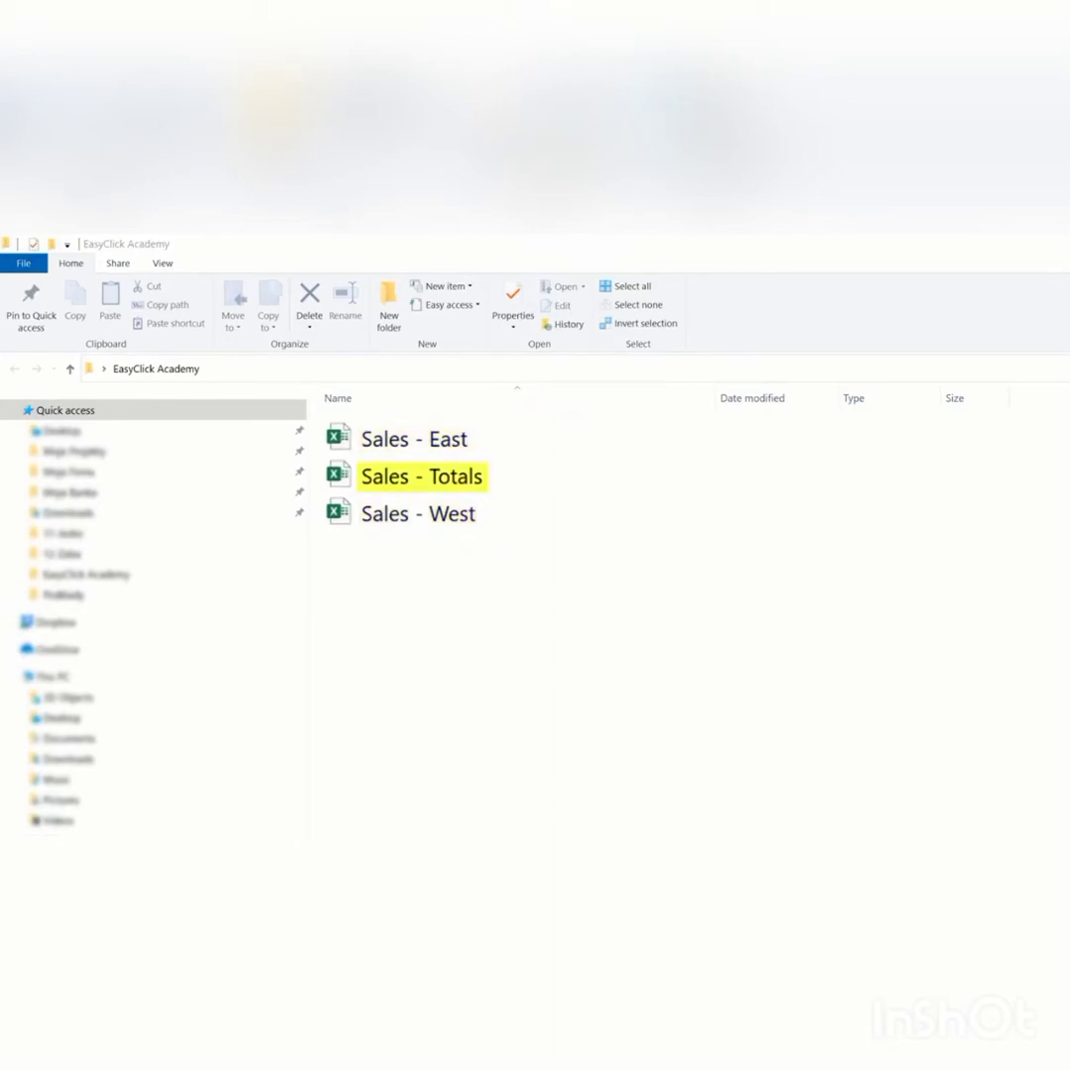
left_click_drag(421, 496, 358, 423)
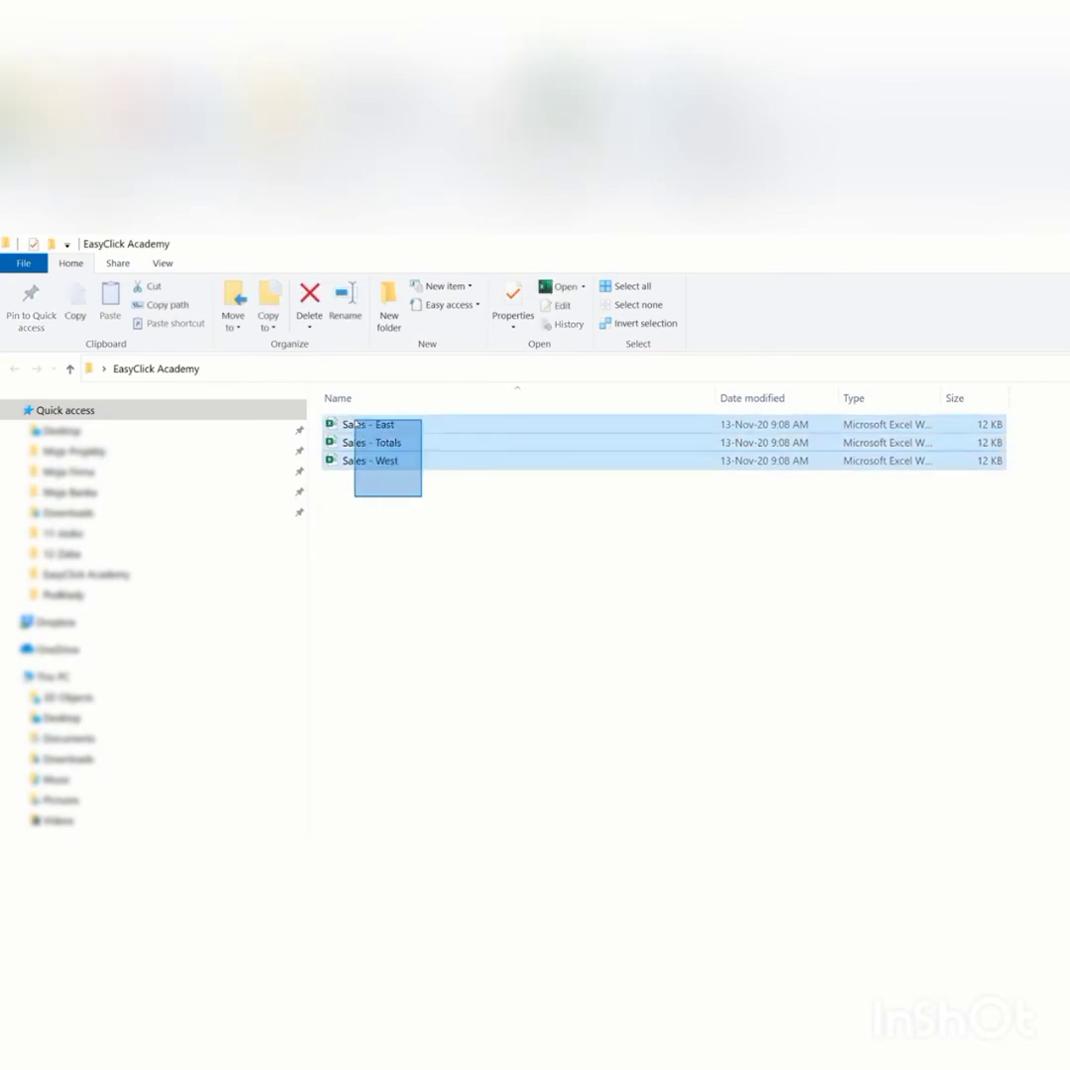
right_click(333, 430)
left_click(412, 441)
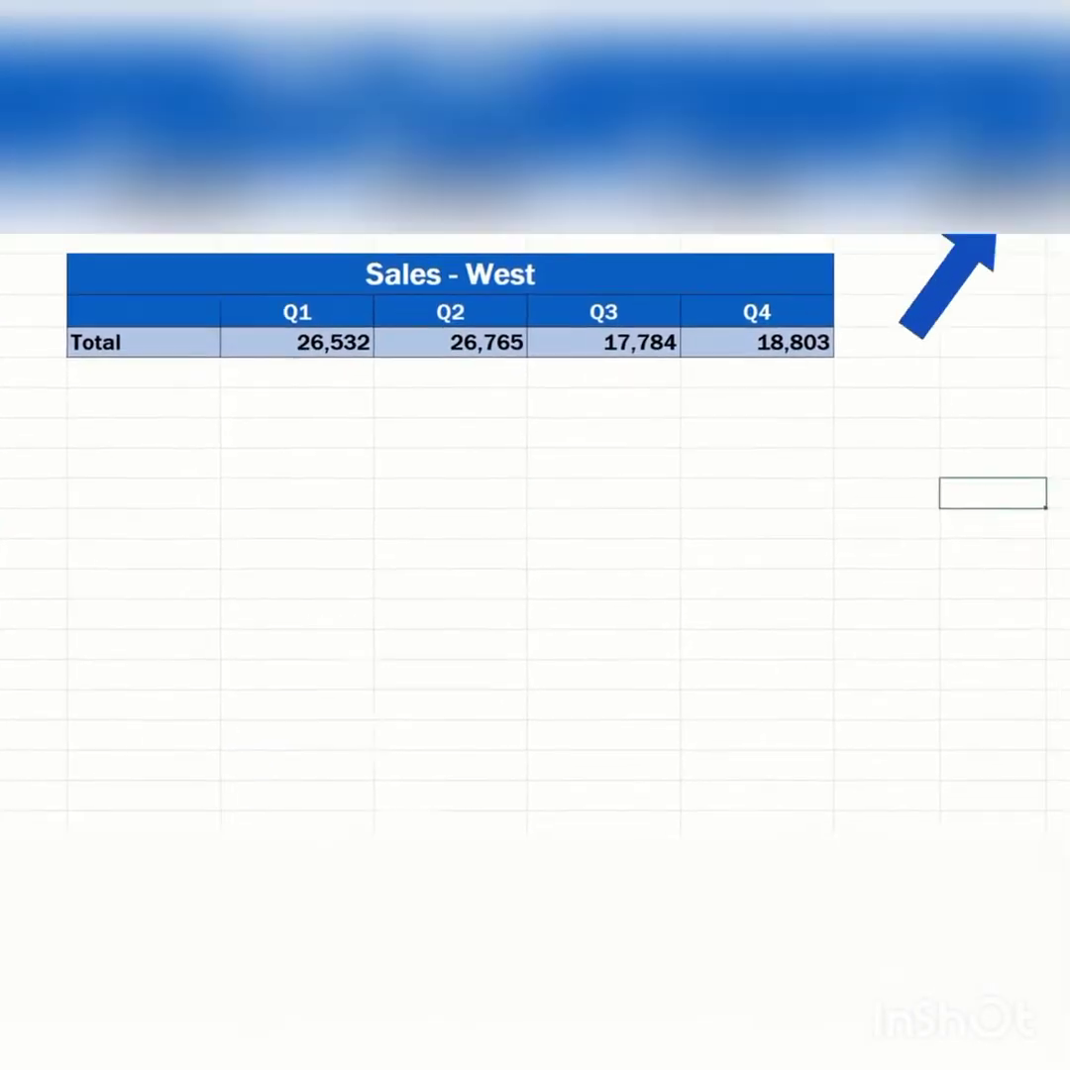
- In the Sales - Totals workbook, link the West Q1 cell to the Q1 total in the Sales - West workbook
mouse_move(501, 830)
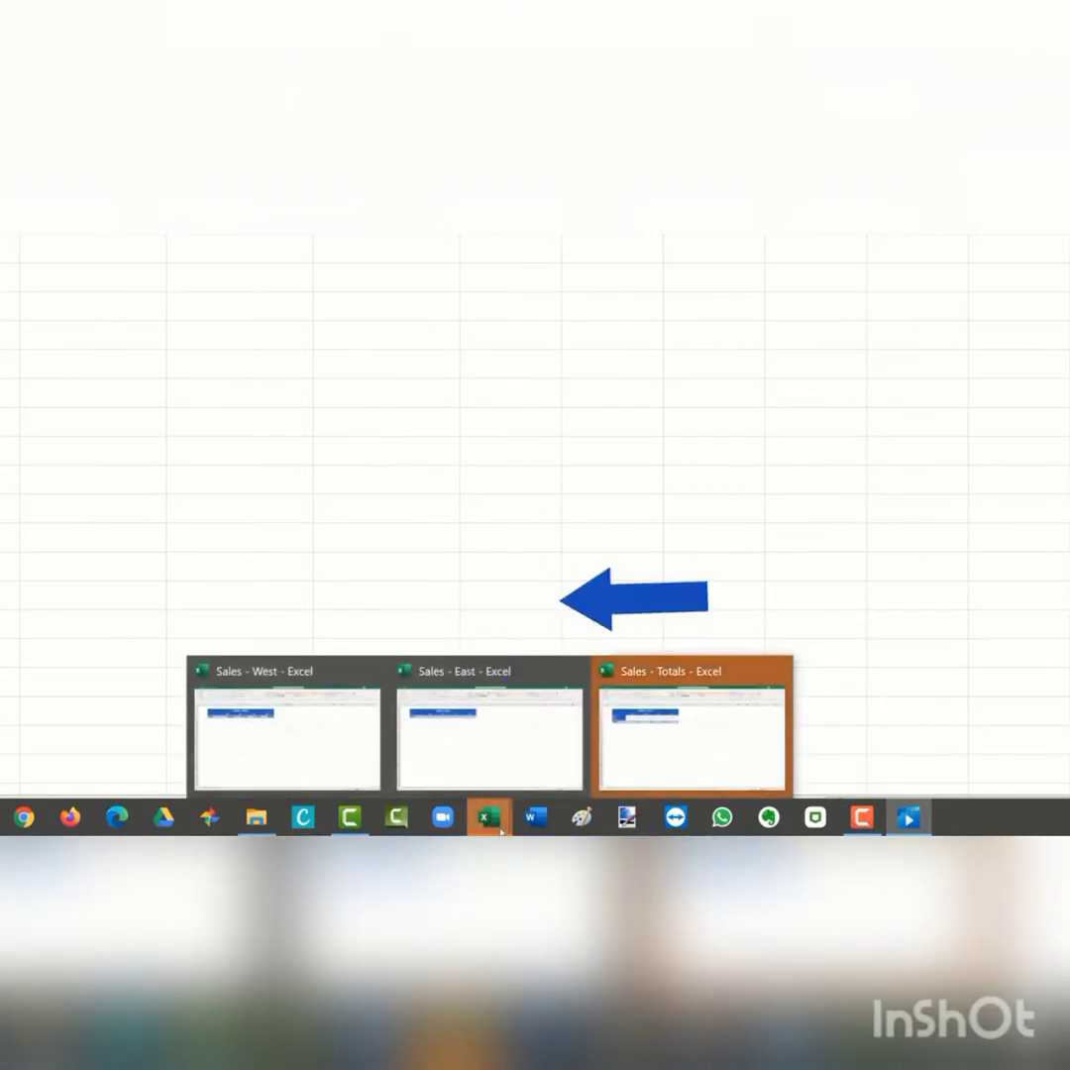
left_click(699, 762)
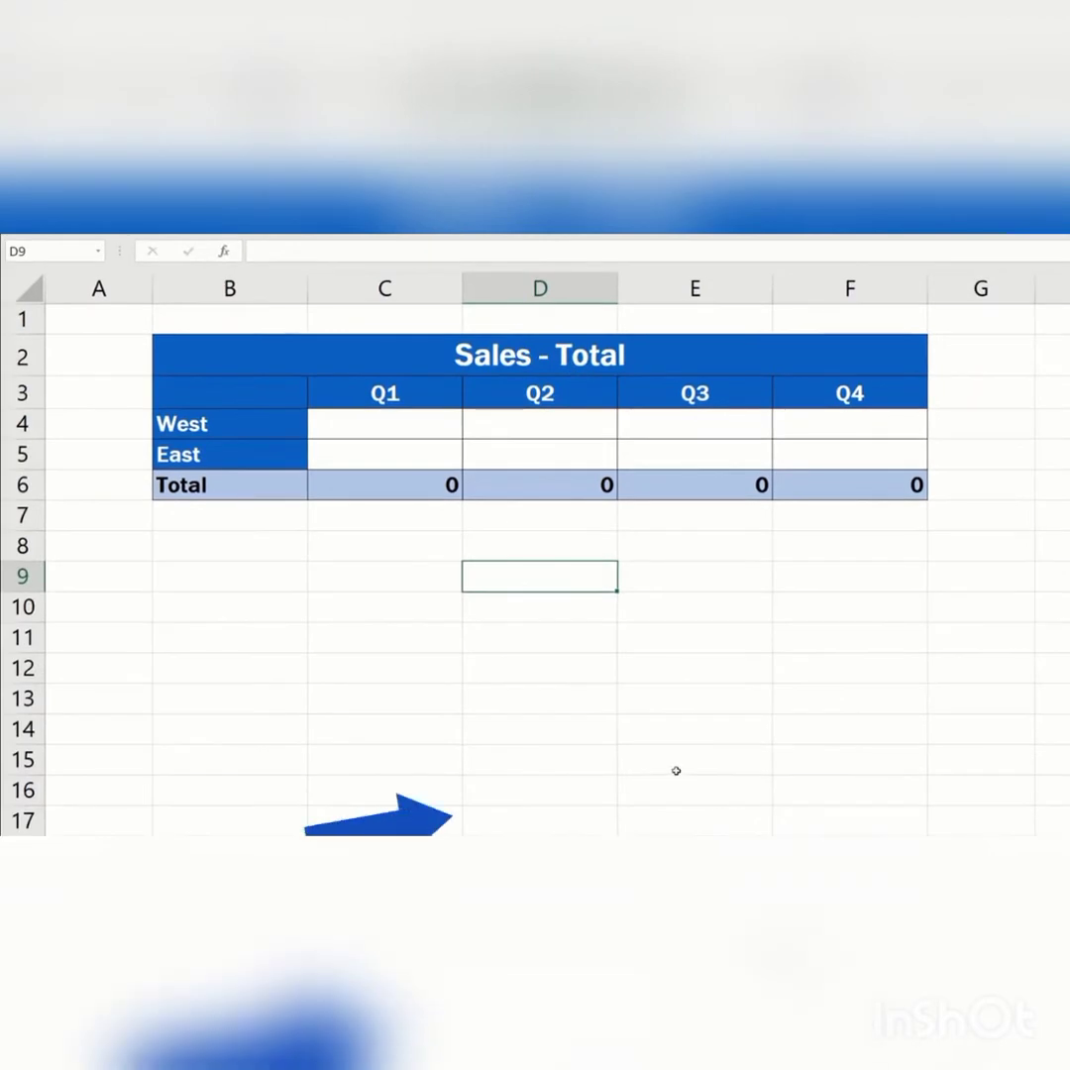
left_click(404, 420)
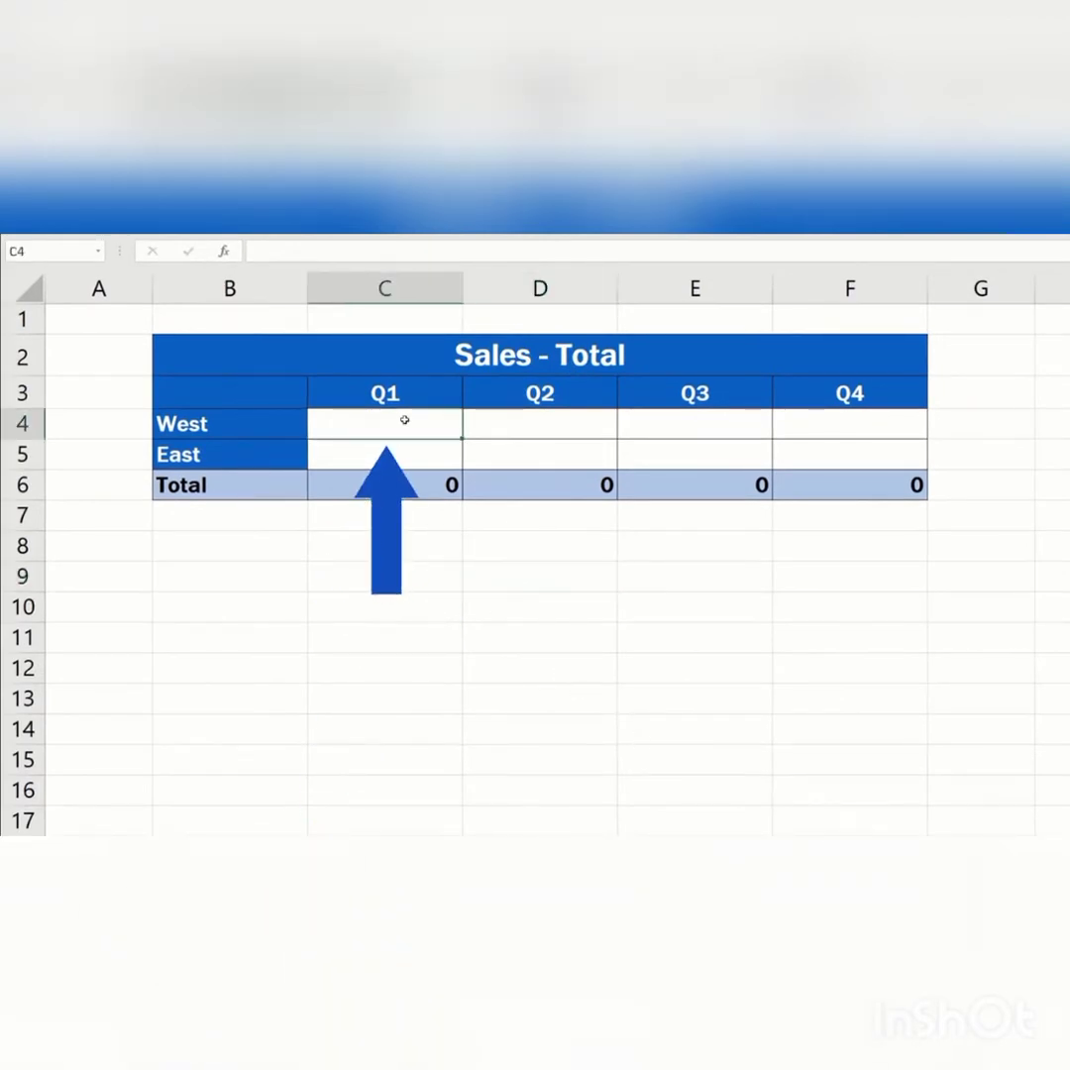
type("=")
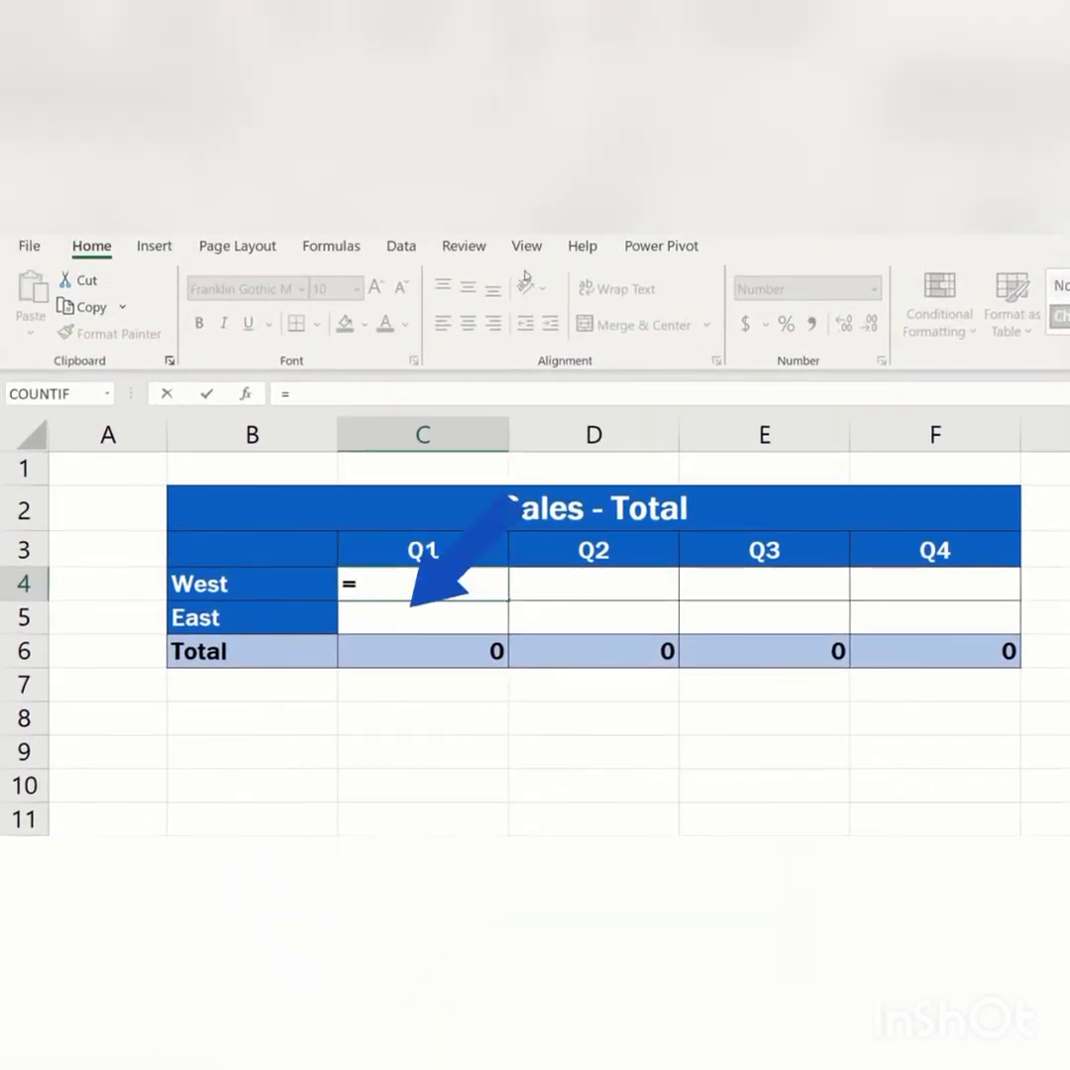
left_click(527, 253)
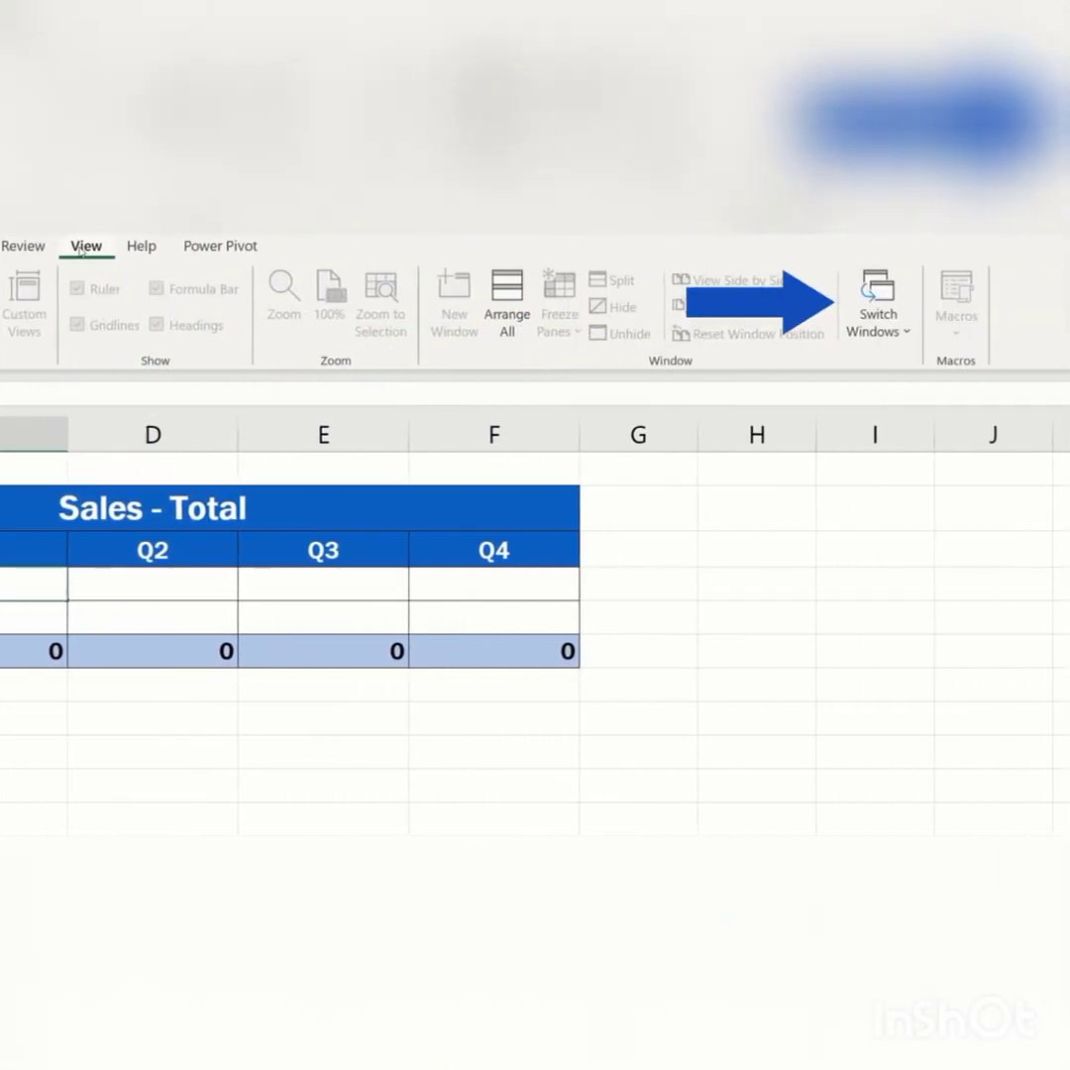
left_click(872, 300)
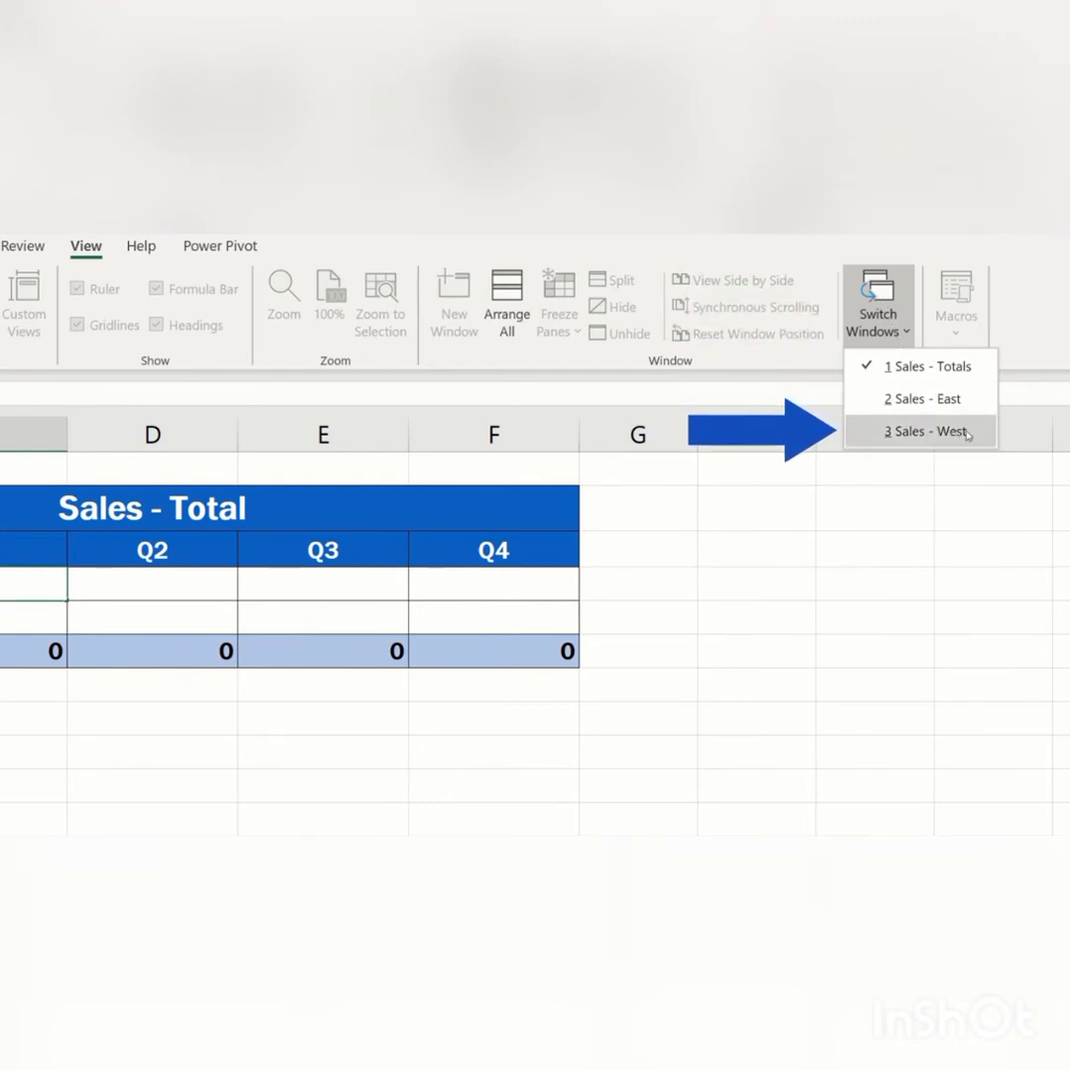
left_click(965, 434)
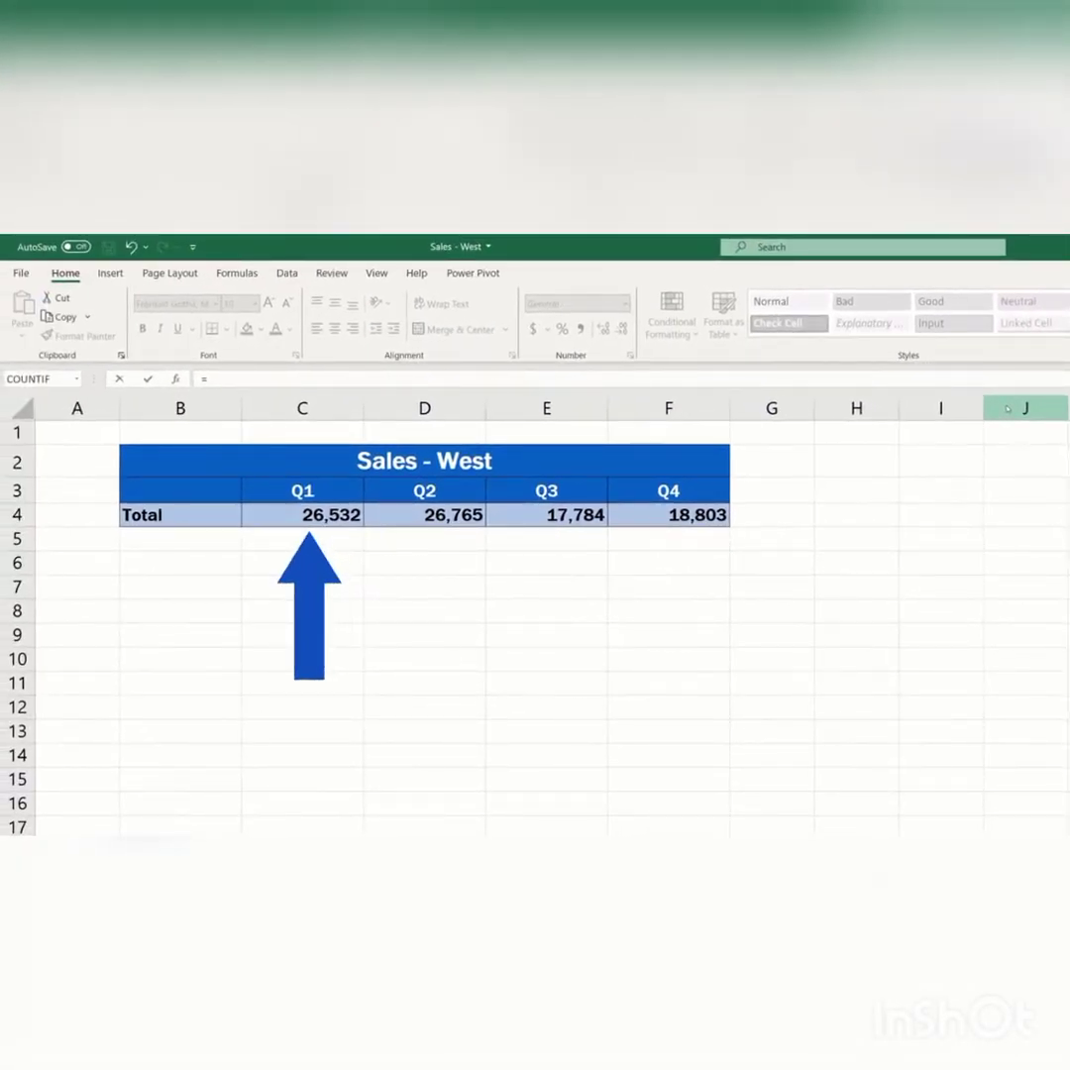
left_click(297, 517)
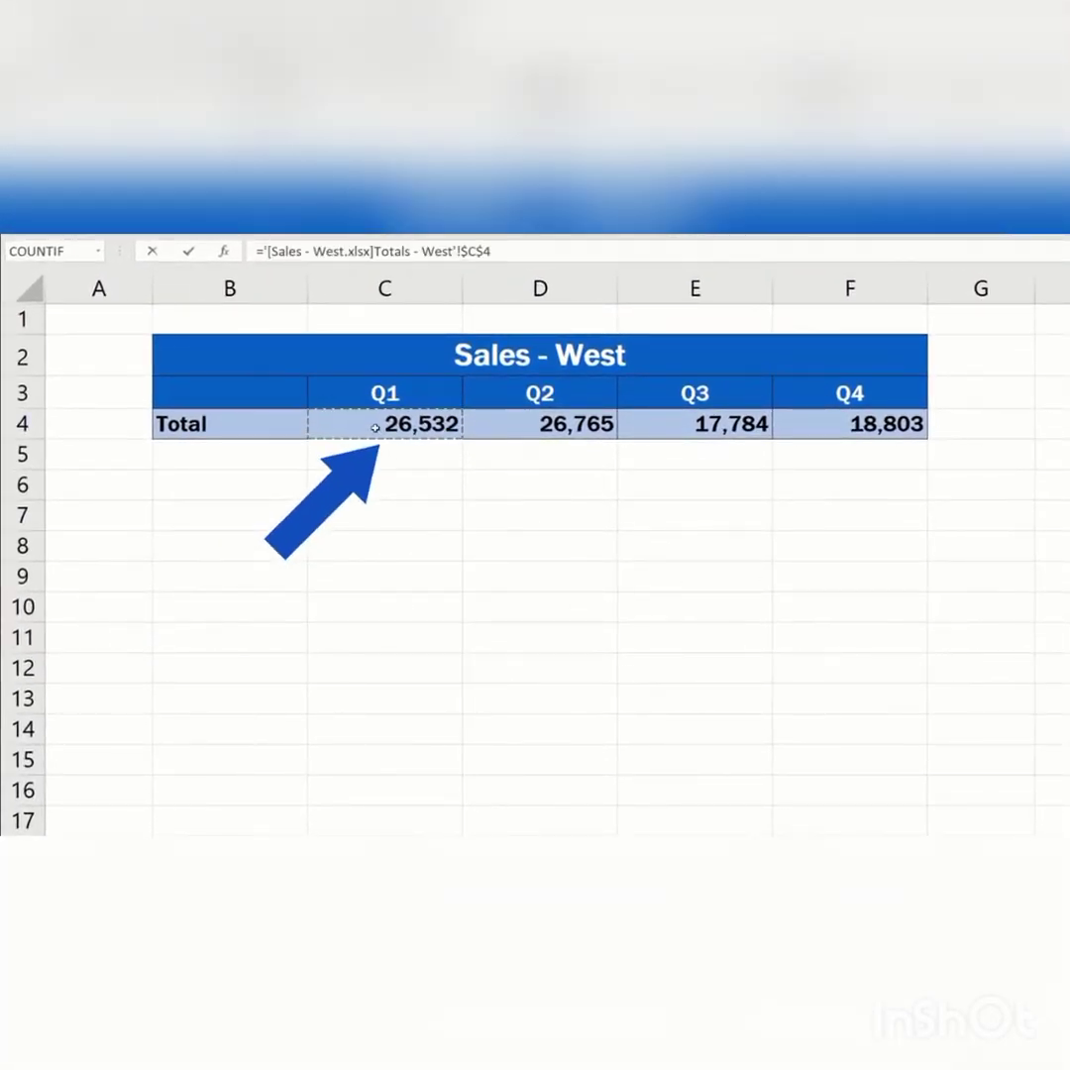
key("Return")
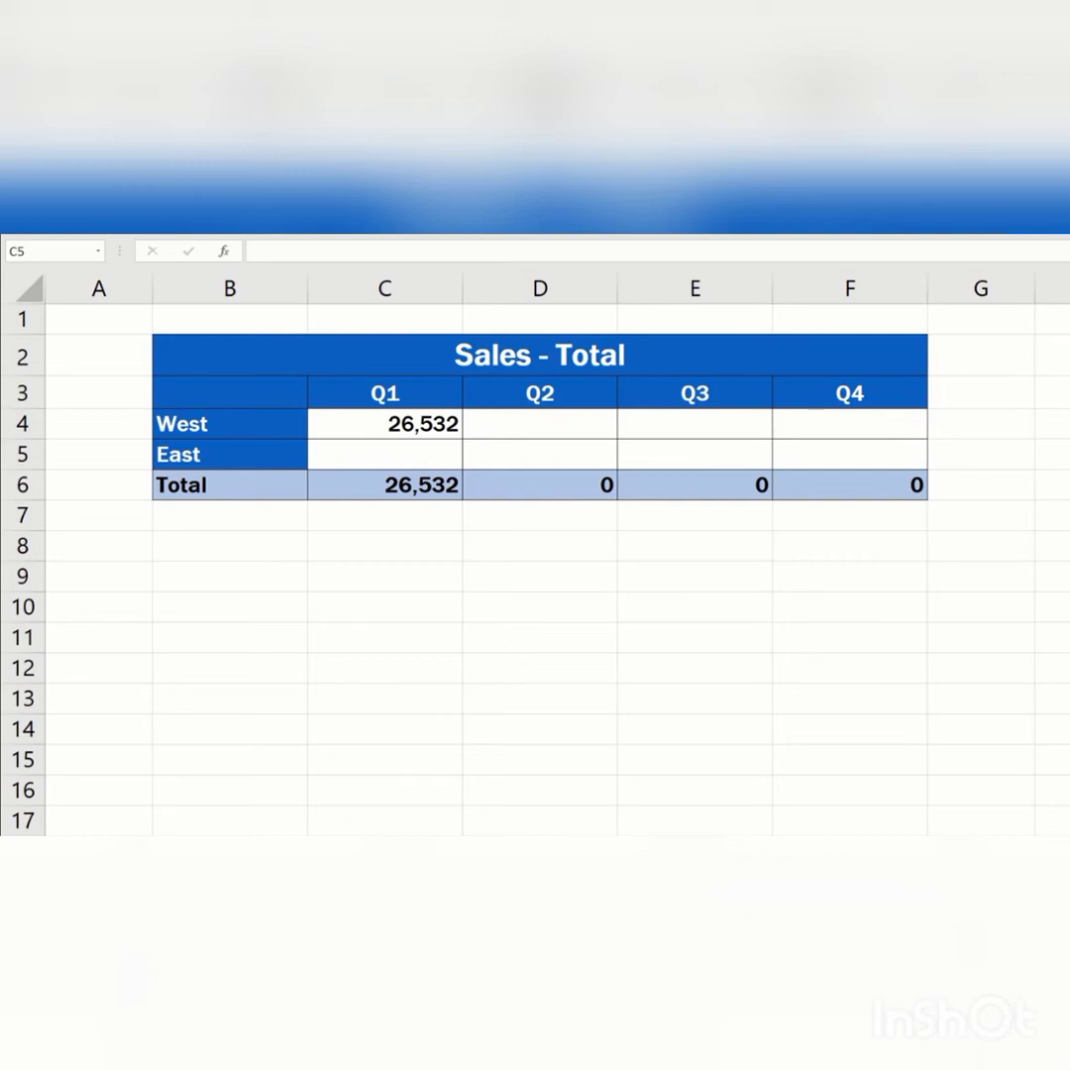
- Make the West Q1 external reference relative as C4 and fill it across Q2 to Q4
left_click(370, 426)
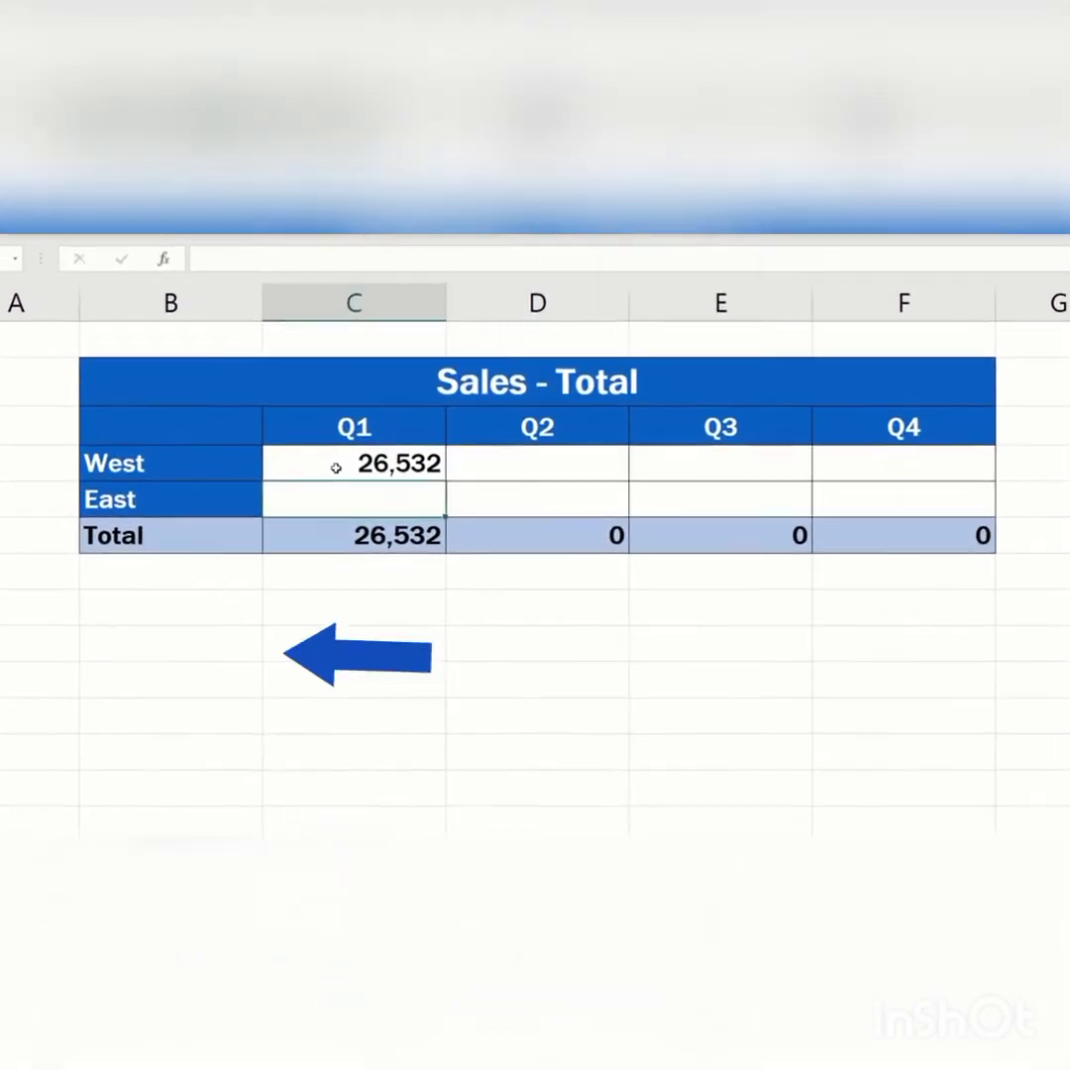
double_click(325, 481)
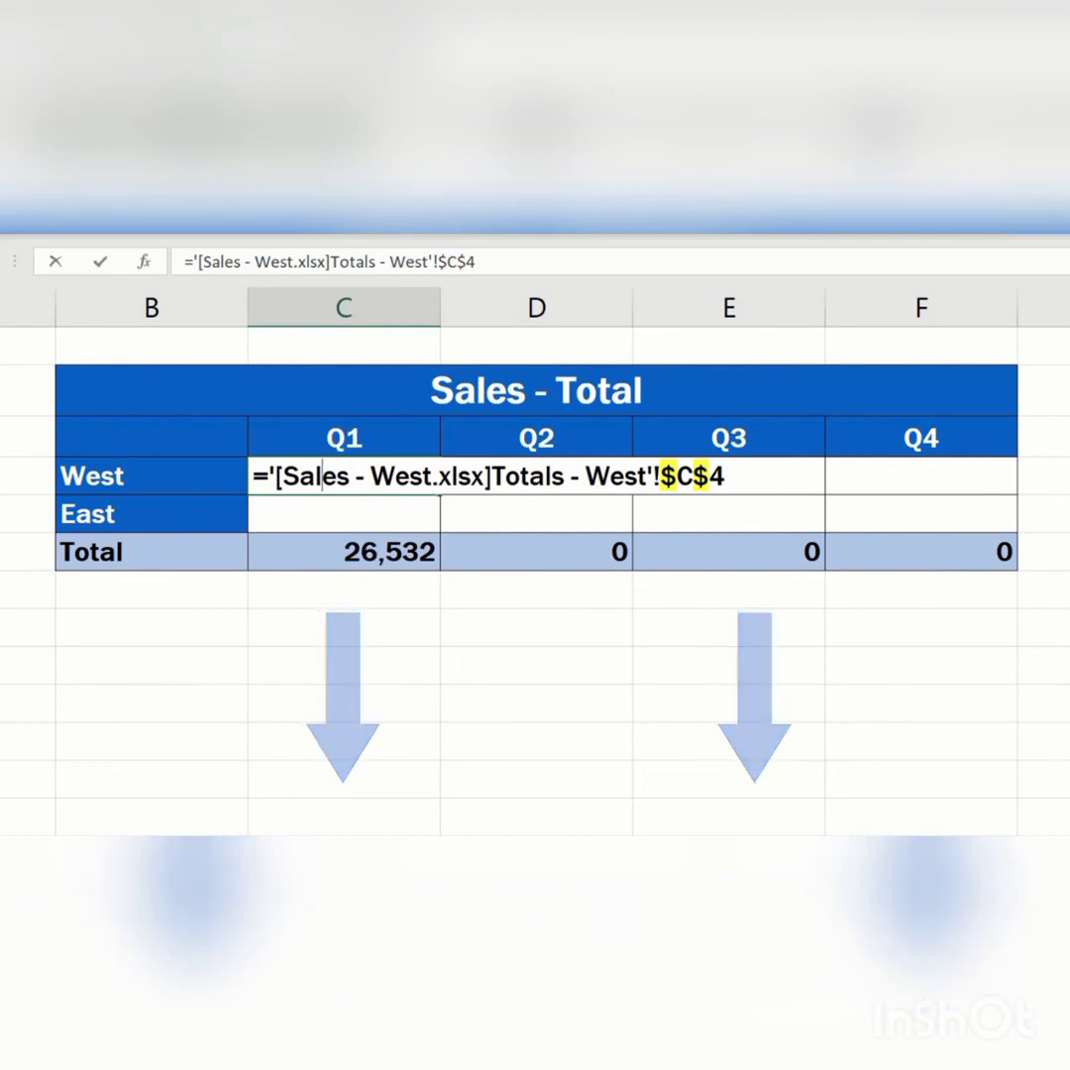
left_click_drag(660, 477, 693, 476)
key("Delete")
key("Delete")
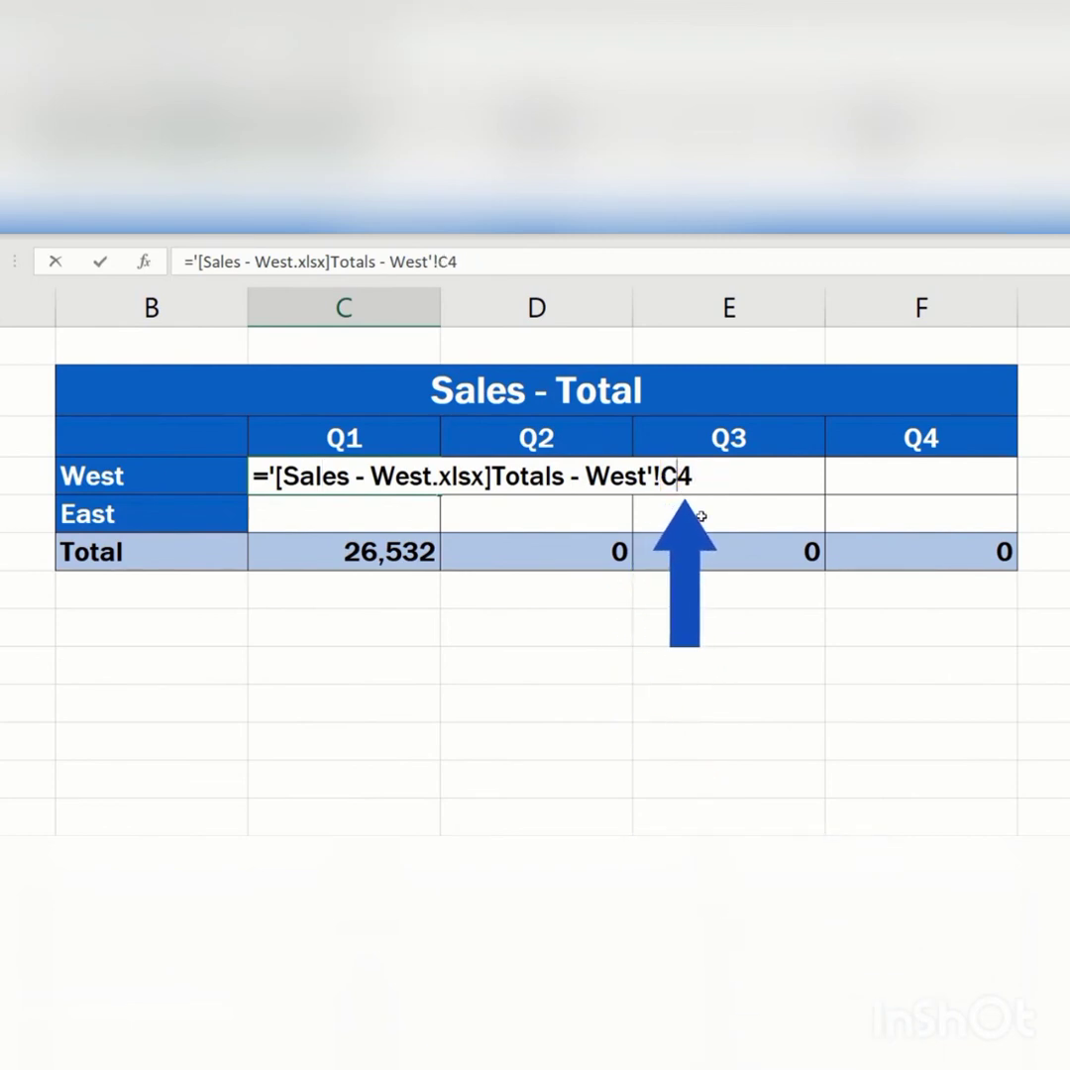
key("Return")
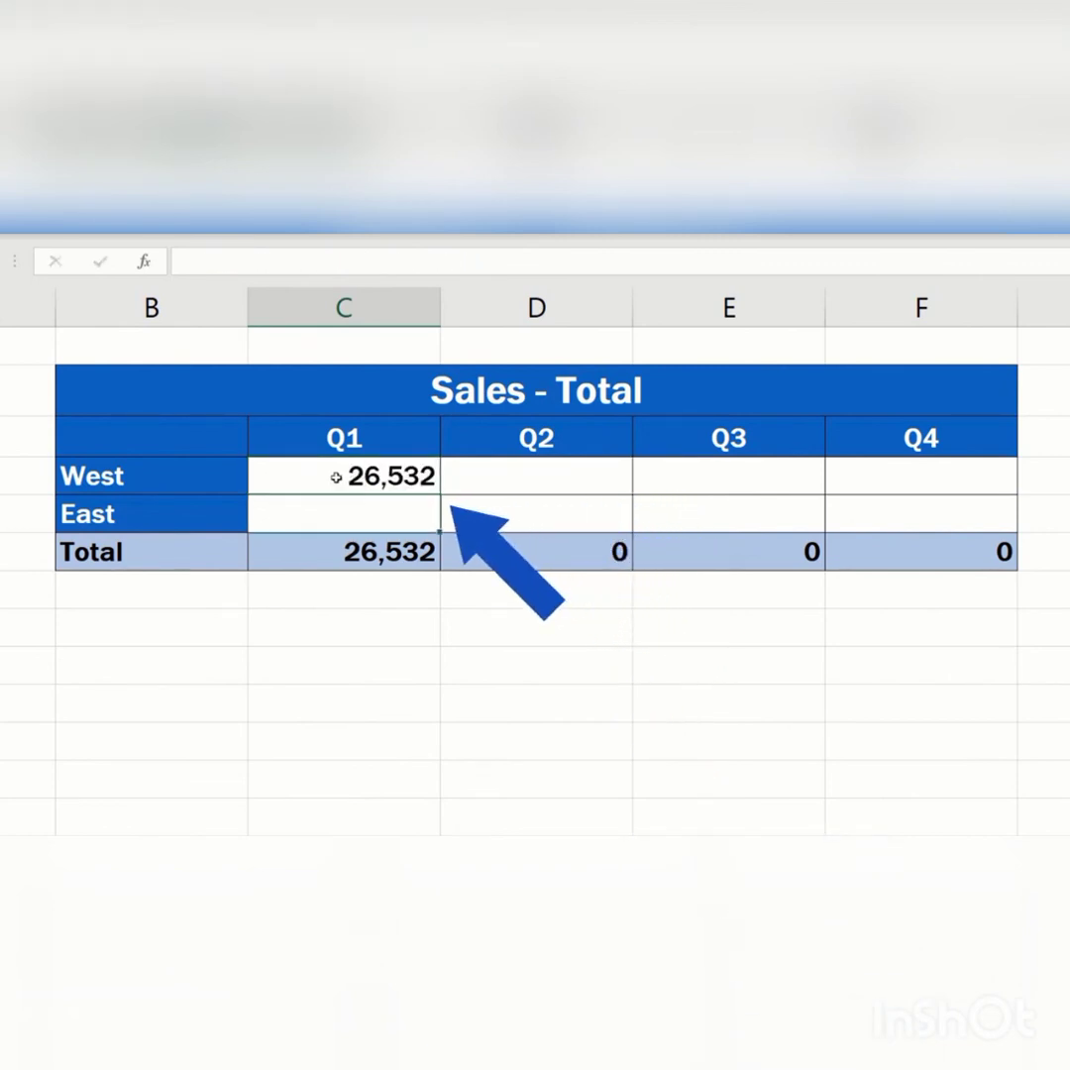
left_click(335, 477)
left_click_drag(440, 493, 931, 495)
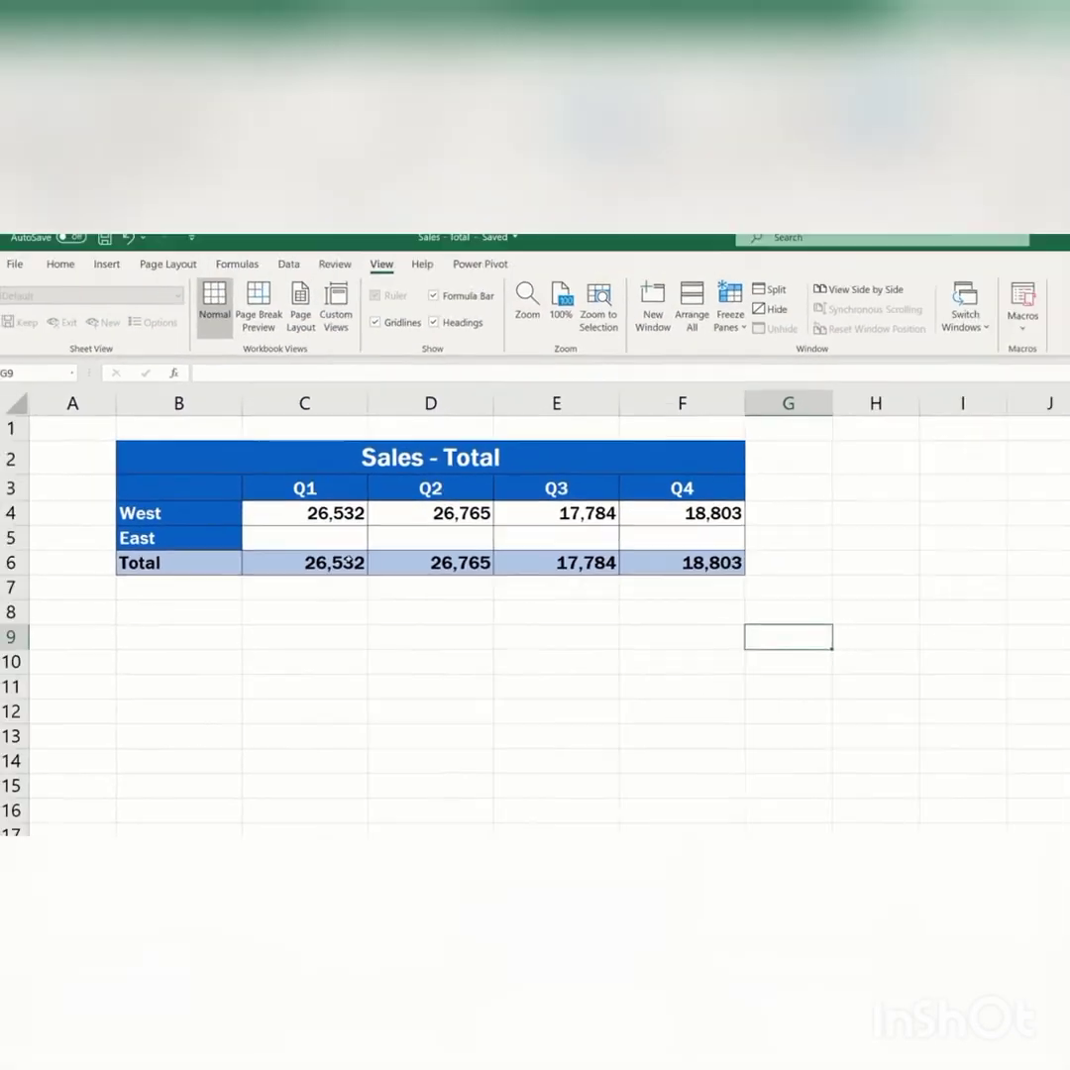
- Link the East Q1 cell to the Q1 total cell C8 in the Sales - East workbook
left_click(366, 520)
type("=")
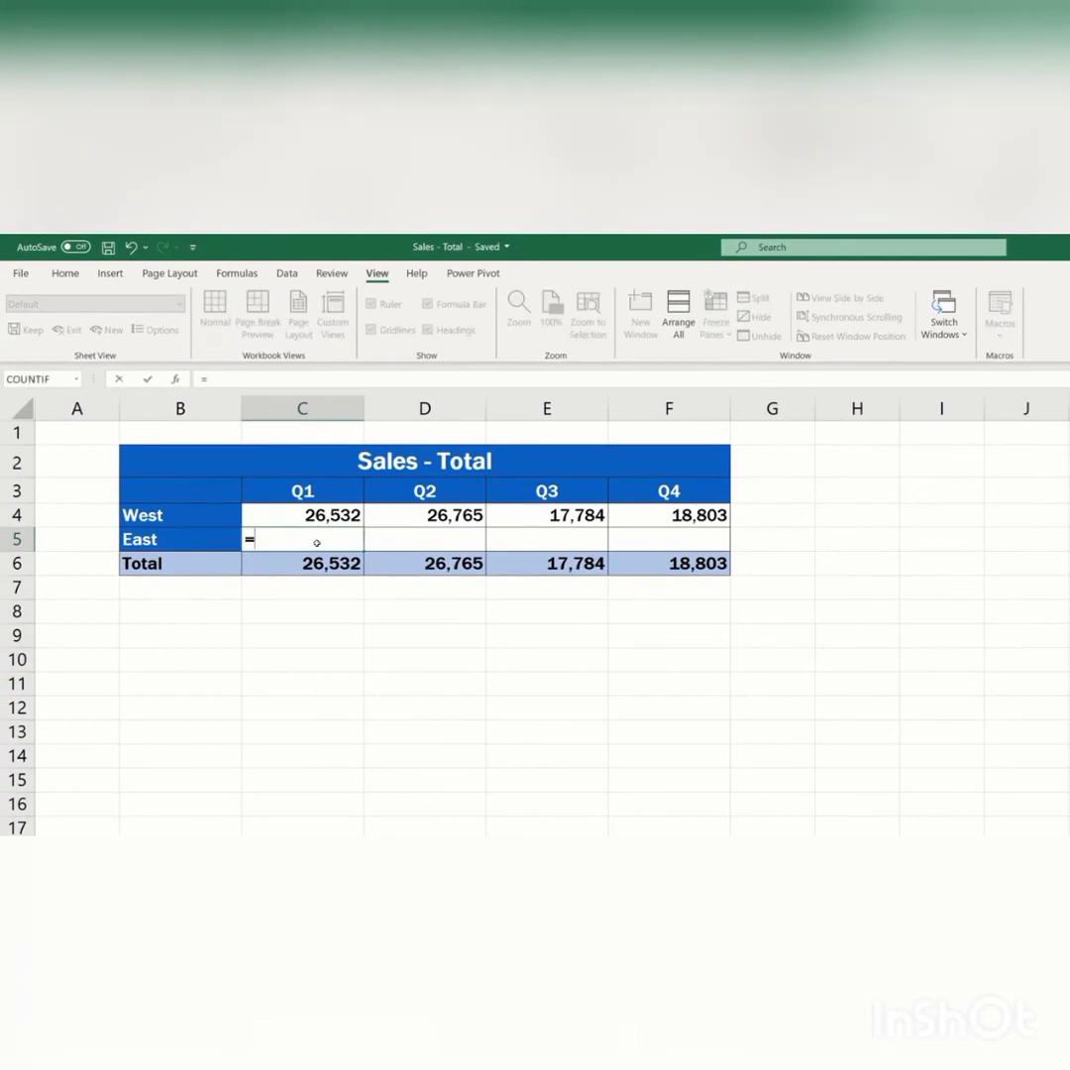
left_click(944, 315)
left_click(976, 382)
left_click(302, 611)
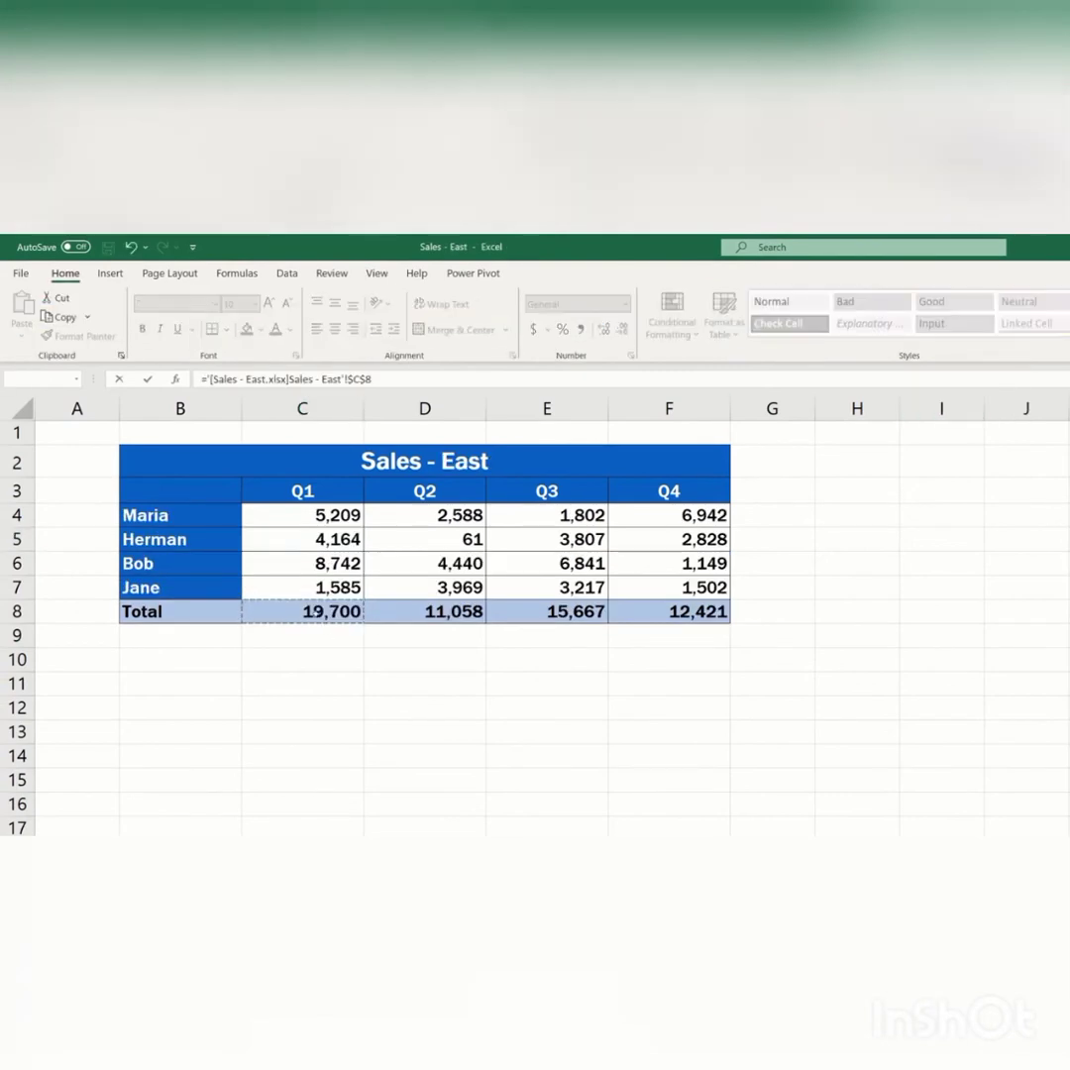
key("Return")
- Make the East Q1 external reference relative as C8 and fill it across Q2 to Q4
double_click(500, 540)
key("F4")
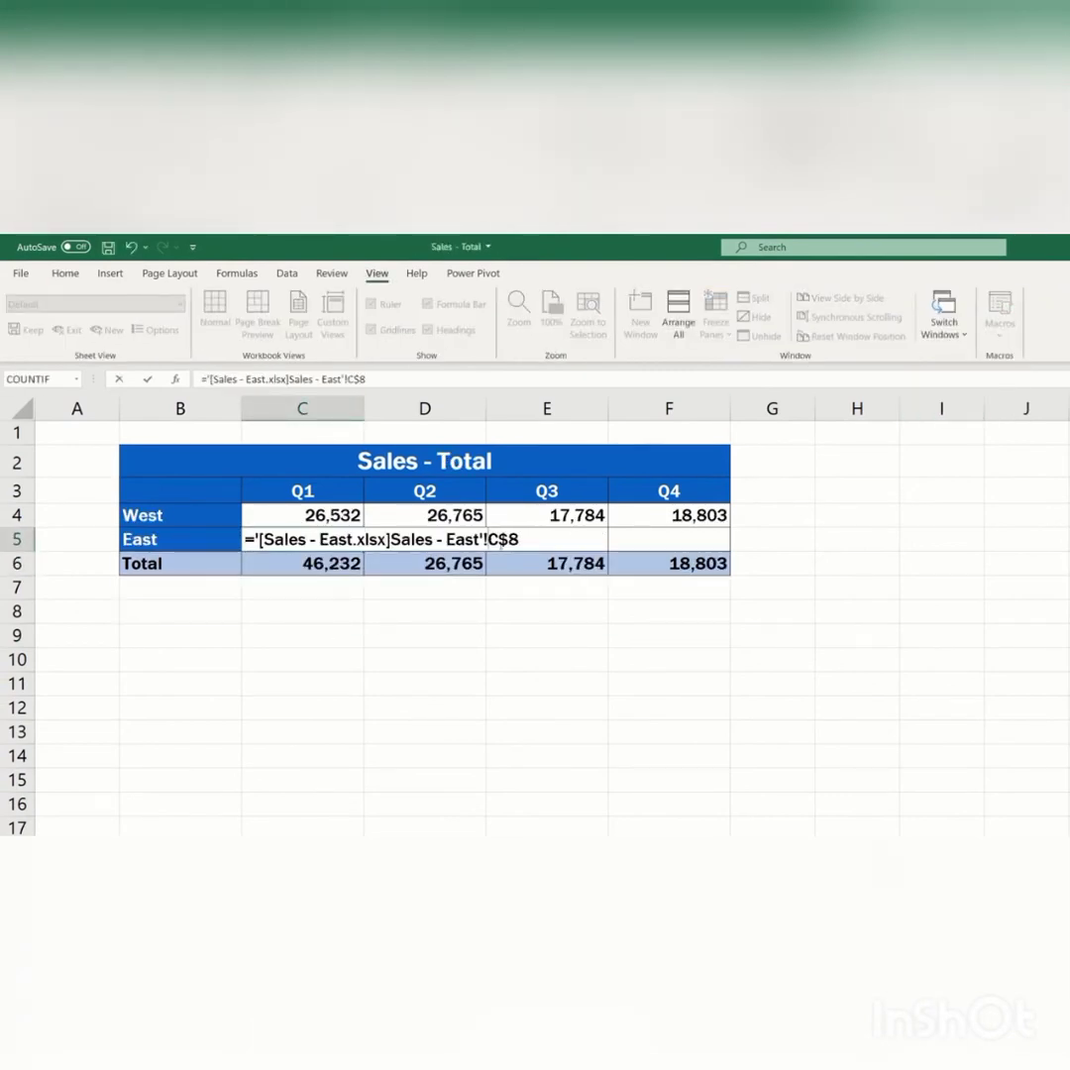
left_click(508, 541)
key("BackSpace")
key("Return")
left_click(341, 541)
left_click_drag(364, 551, 683, 550)
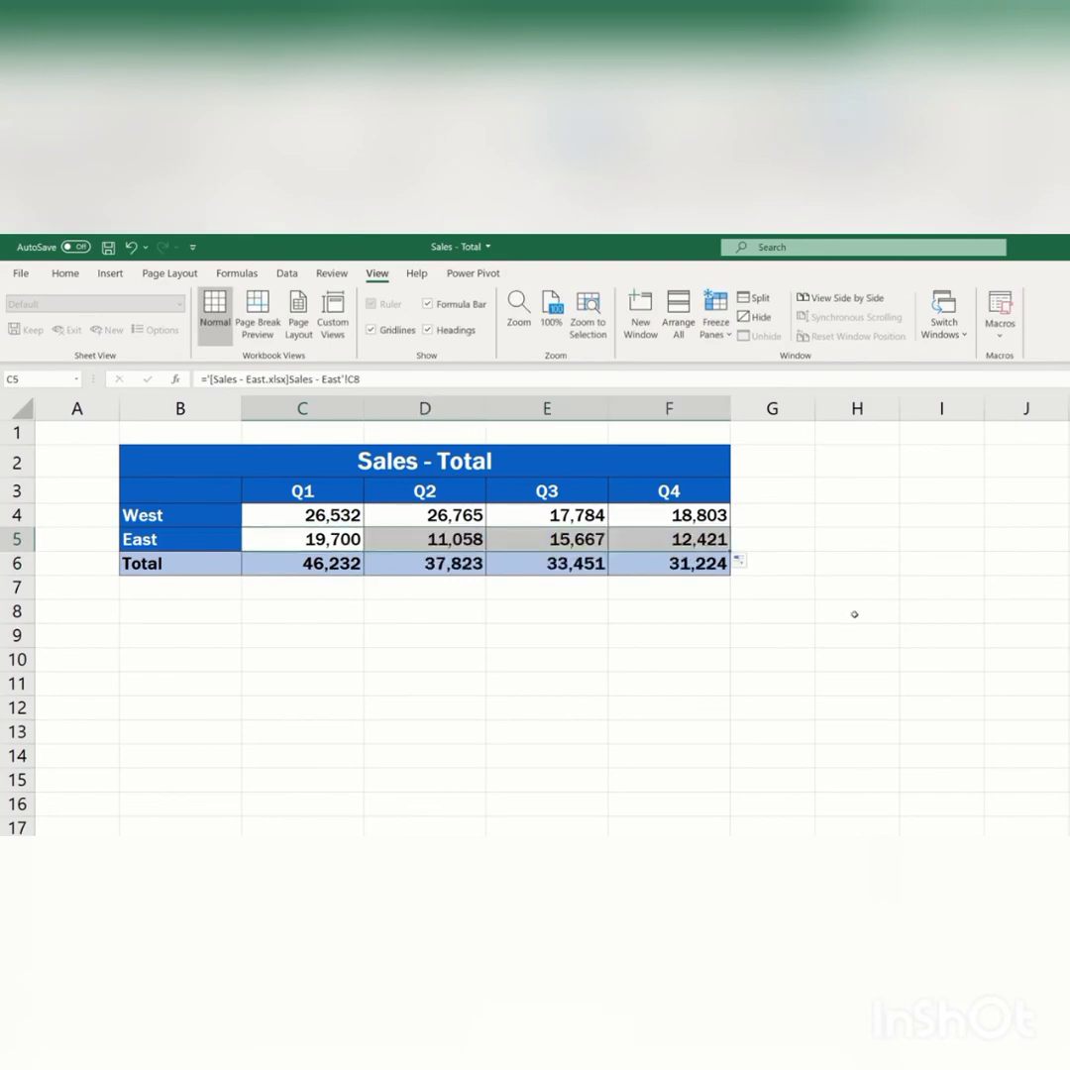
left_click(854, 614)
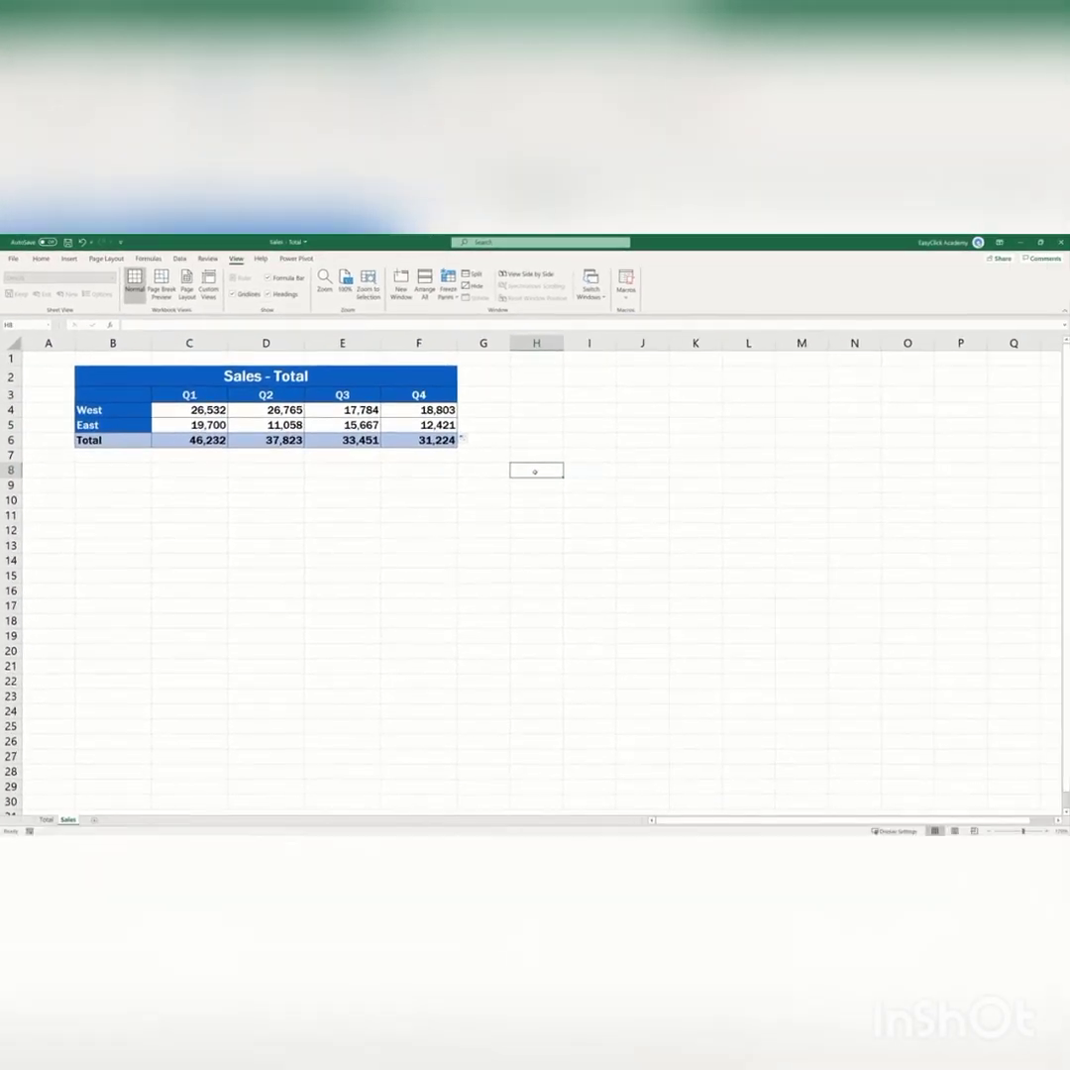